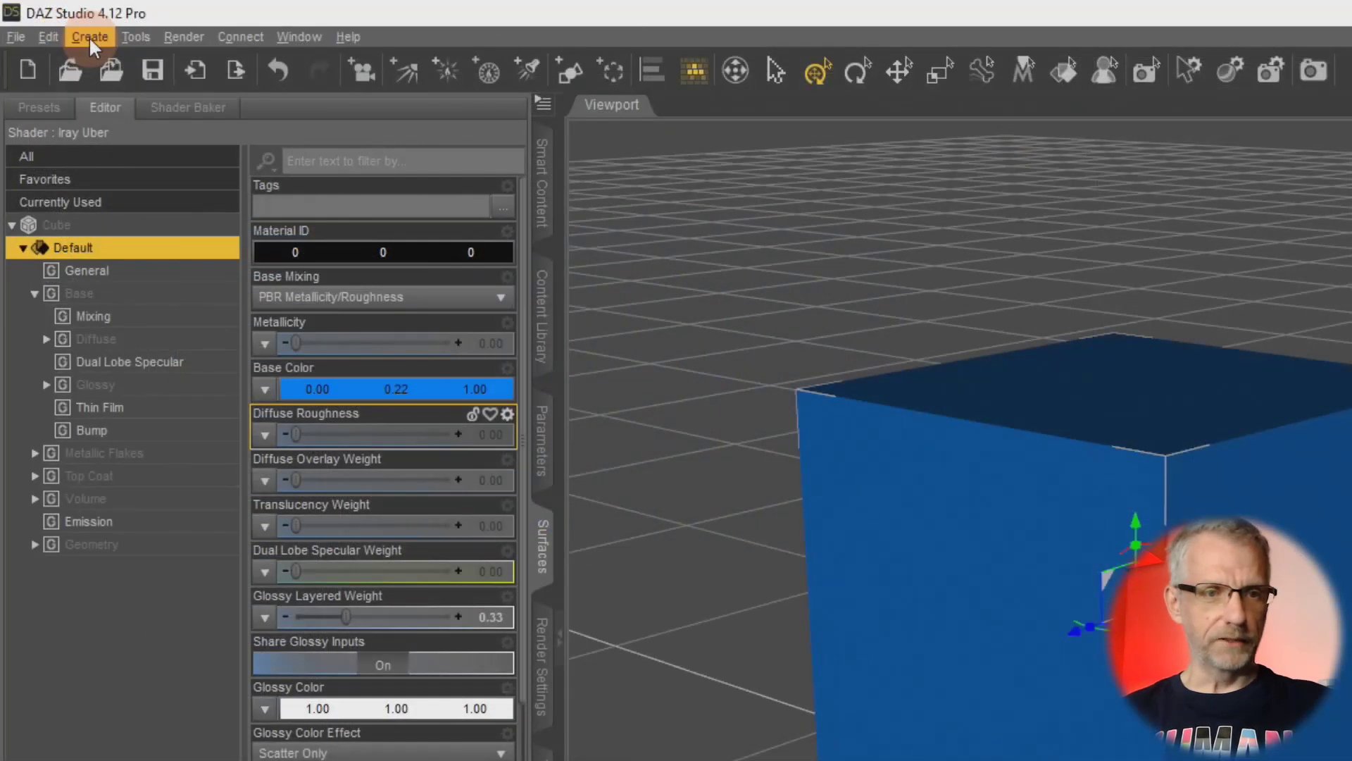
# Step: Create a new Iray Section Plane Node from the Create menu, keeping Apply Default Settings
pyautogui.click(56, 23)
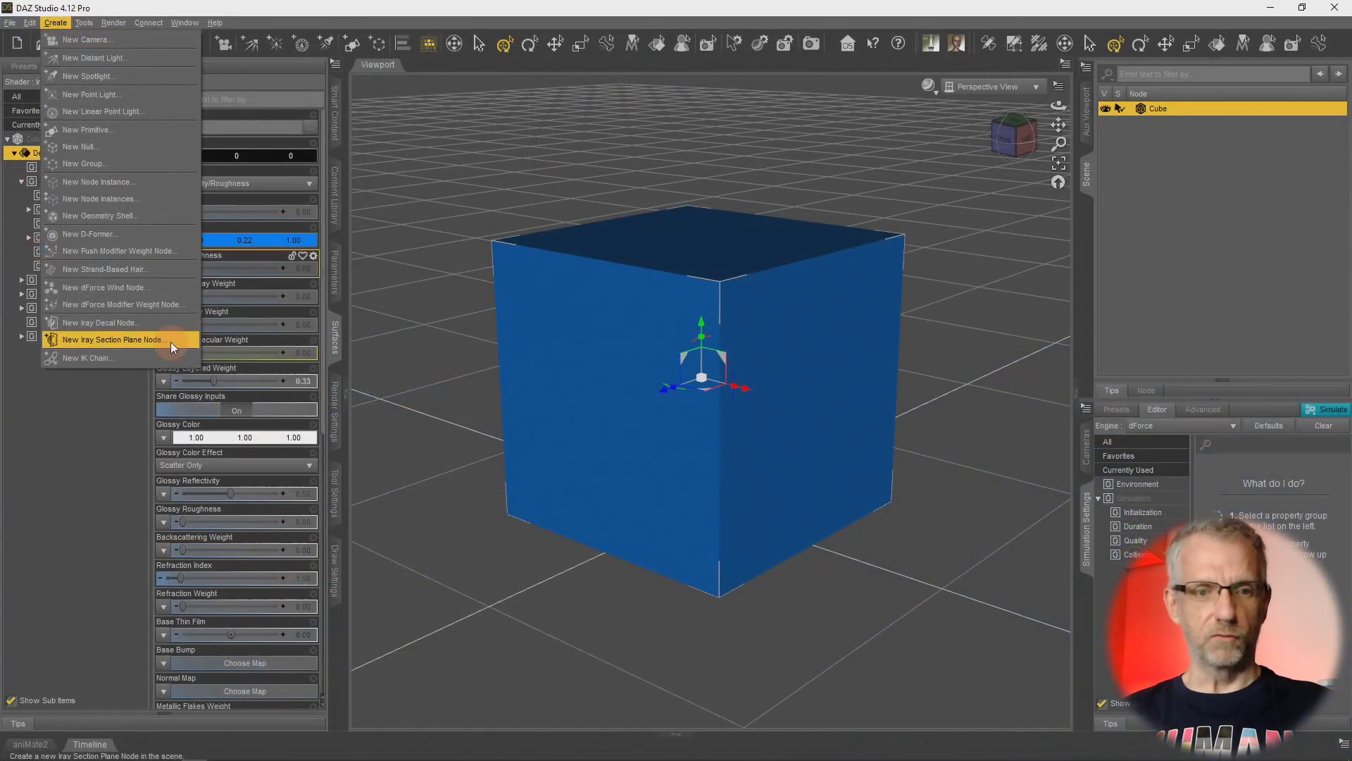
pyautogui.click(276, 552)
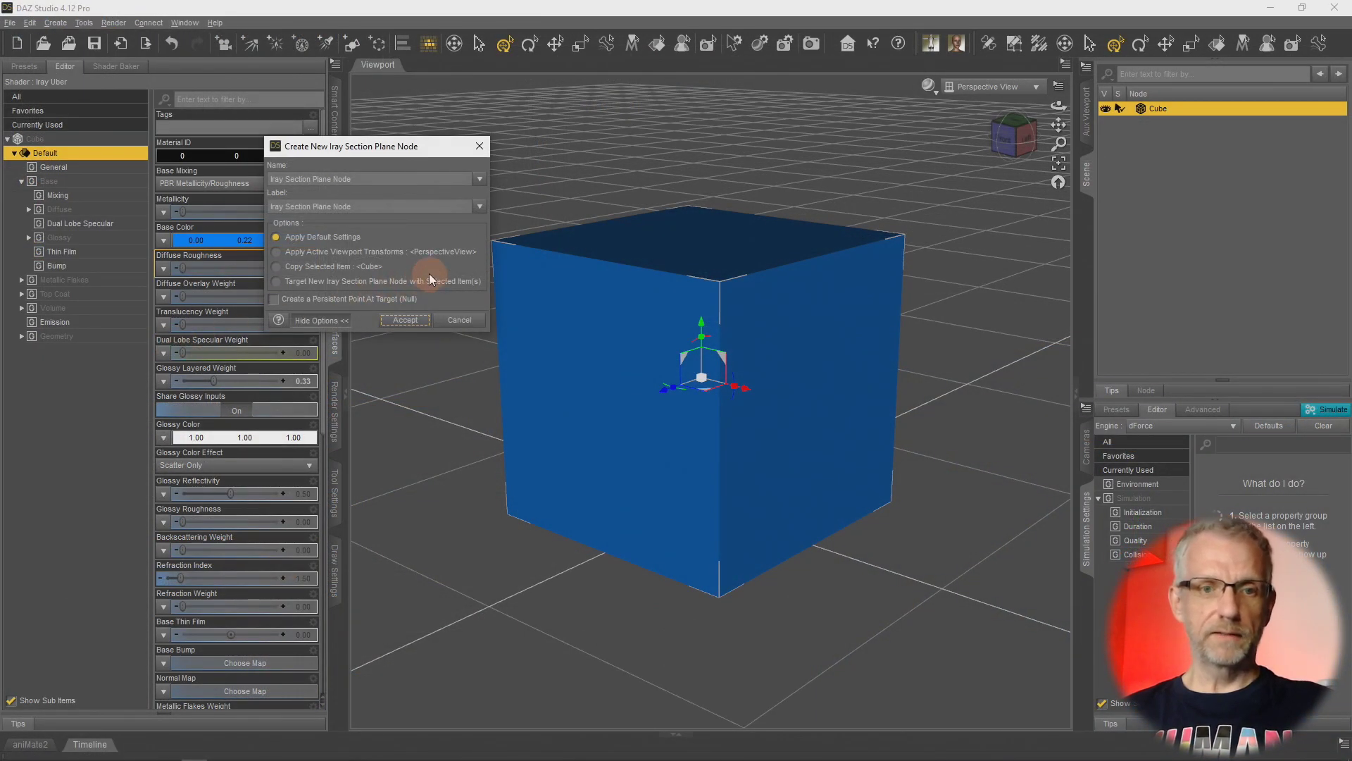
pyautogui.click(400, 322)
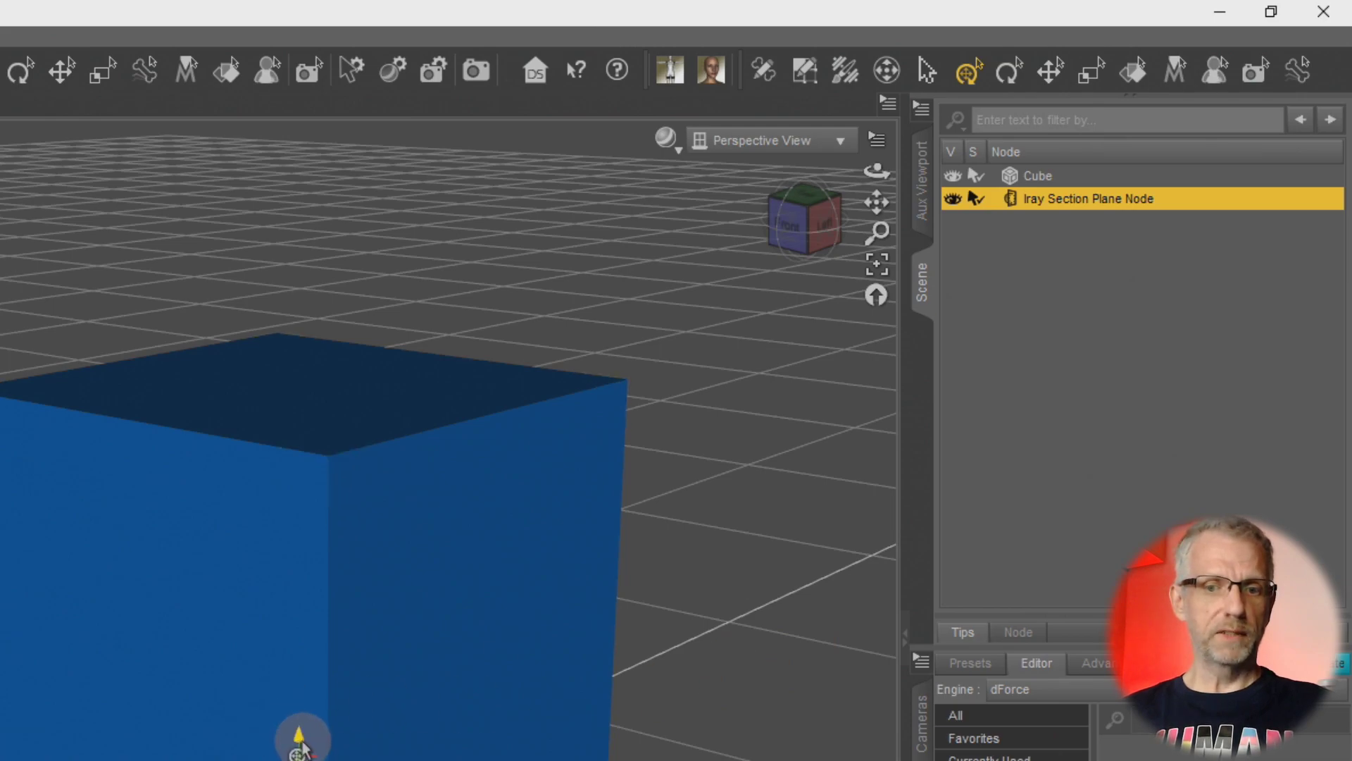
# Step: Drag the section plane up along Y to about 110 cm, above the cube's top
pyautogui.moveTo(301, 748); pyautogui.dragTo(305, 670)
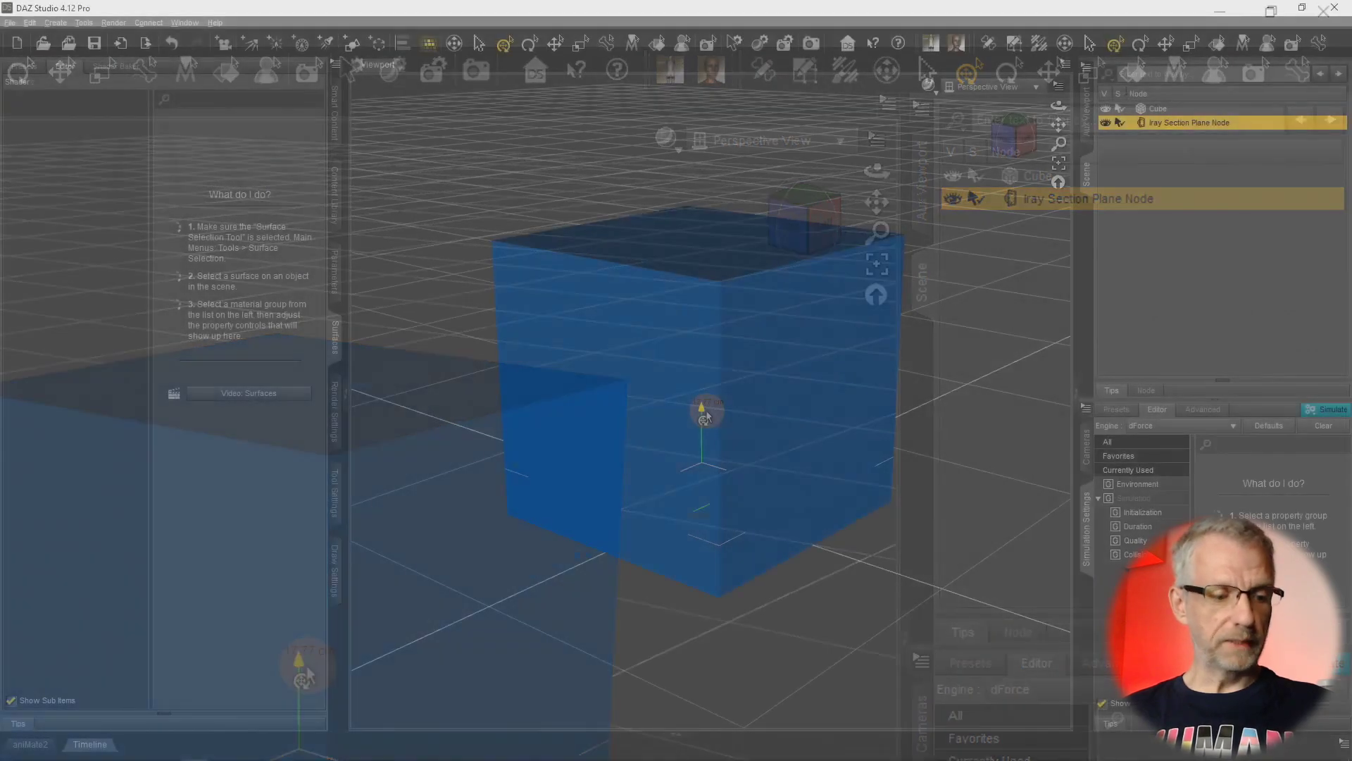
pyautogui.moveTo(704, 417); pyautogui.dragTo(751, 144)
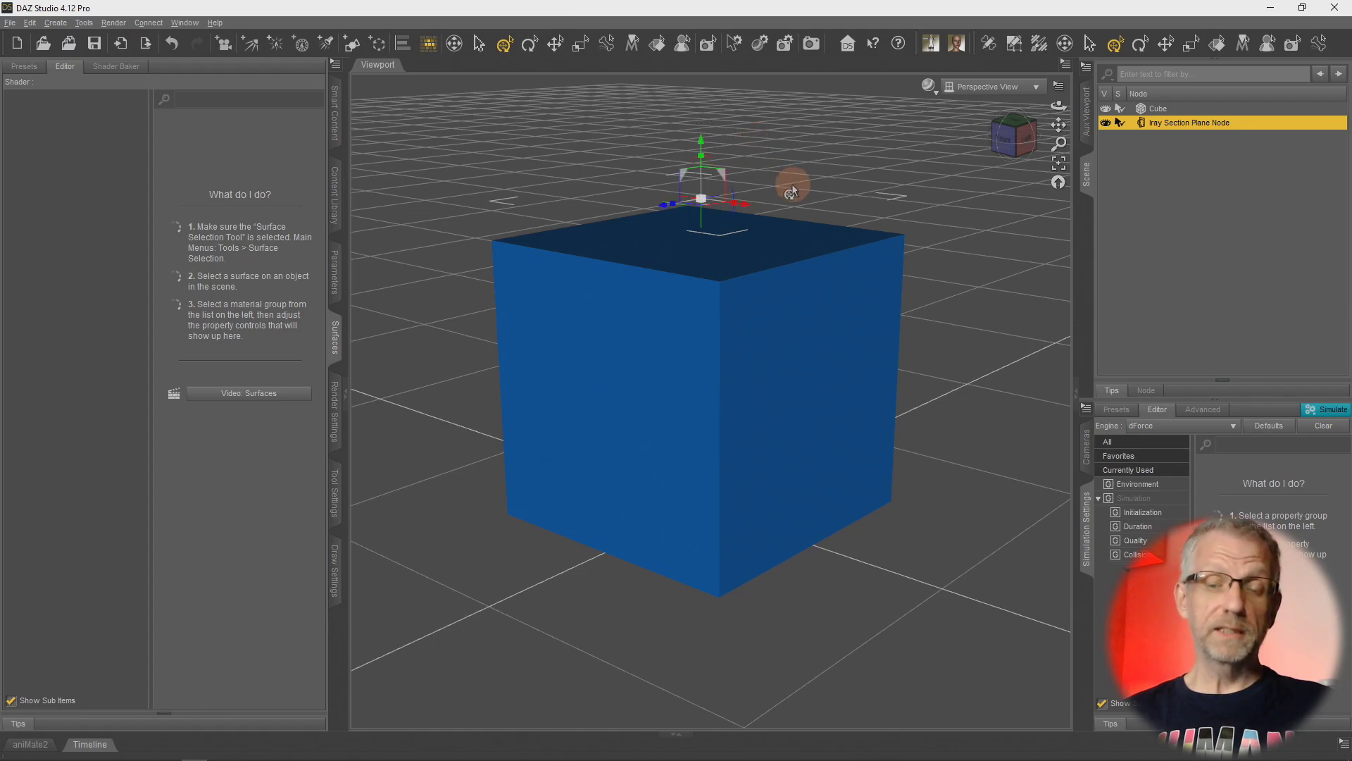
# Step: Set the viewport DrawStyle to NVIDIA Iray
pyautogui.click(936, 95)
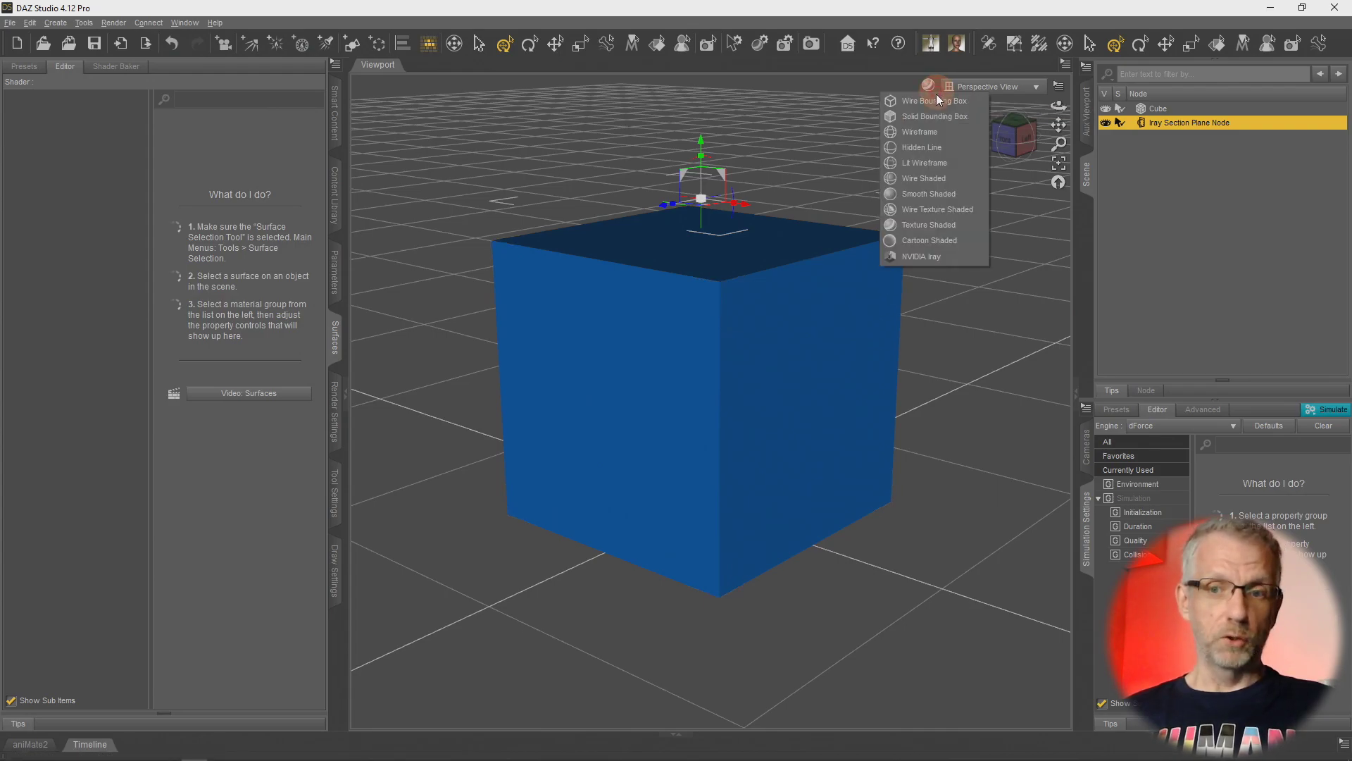
pyautogui.click(948, 256)
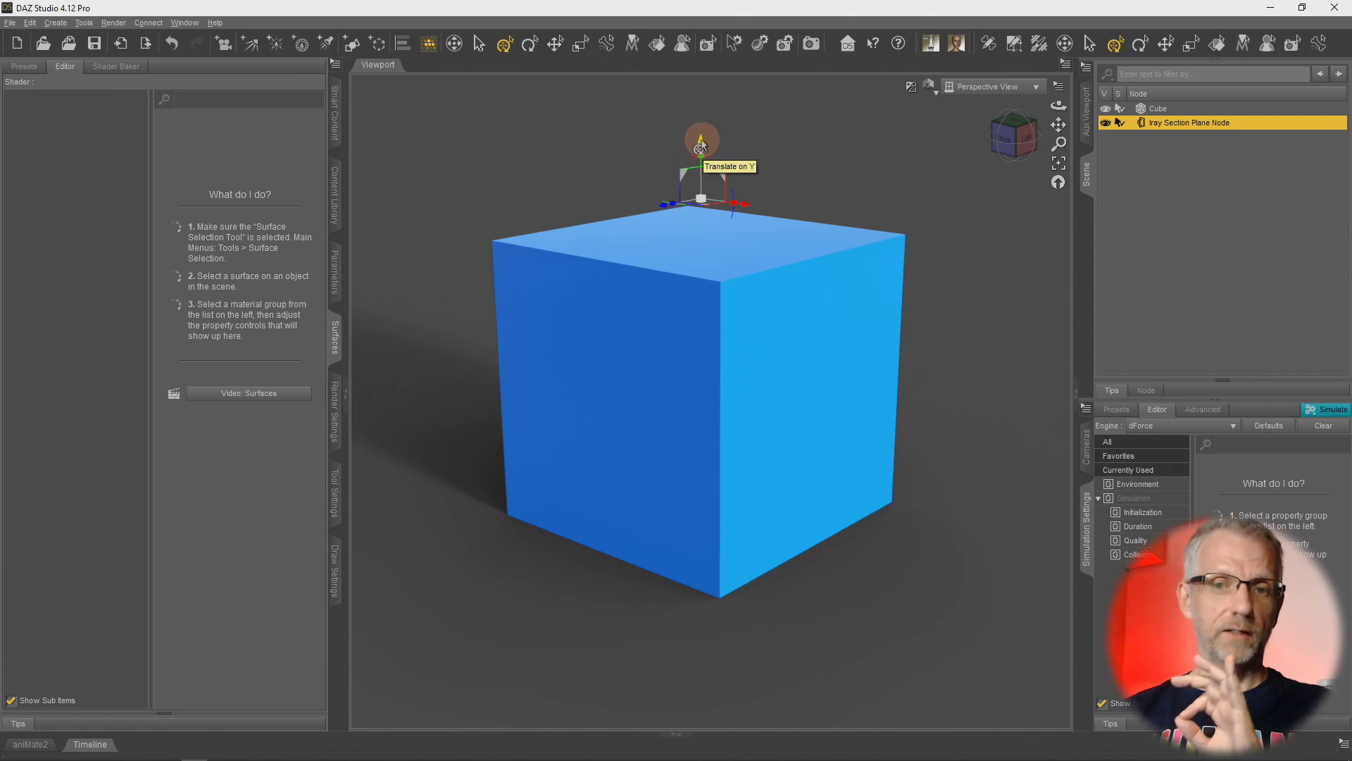
# Step: Move the section plane up and down through the cube to test cuts, viewing from the front
pyautogui.moveTo(701, 146); pyautogui.dragTo(703, 358)
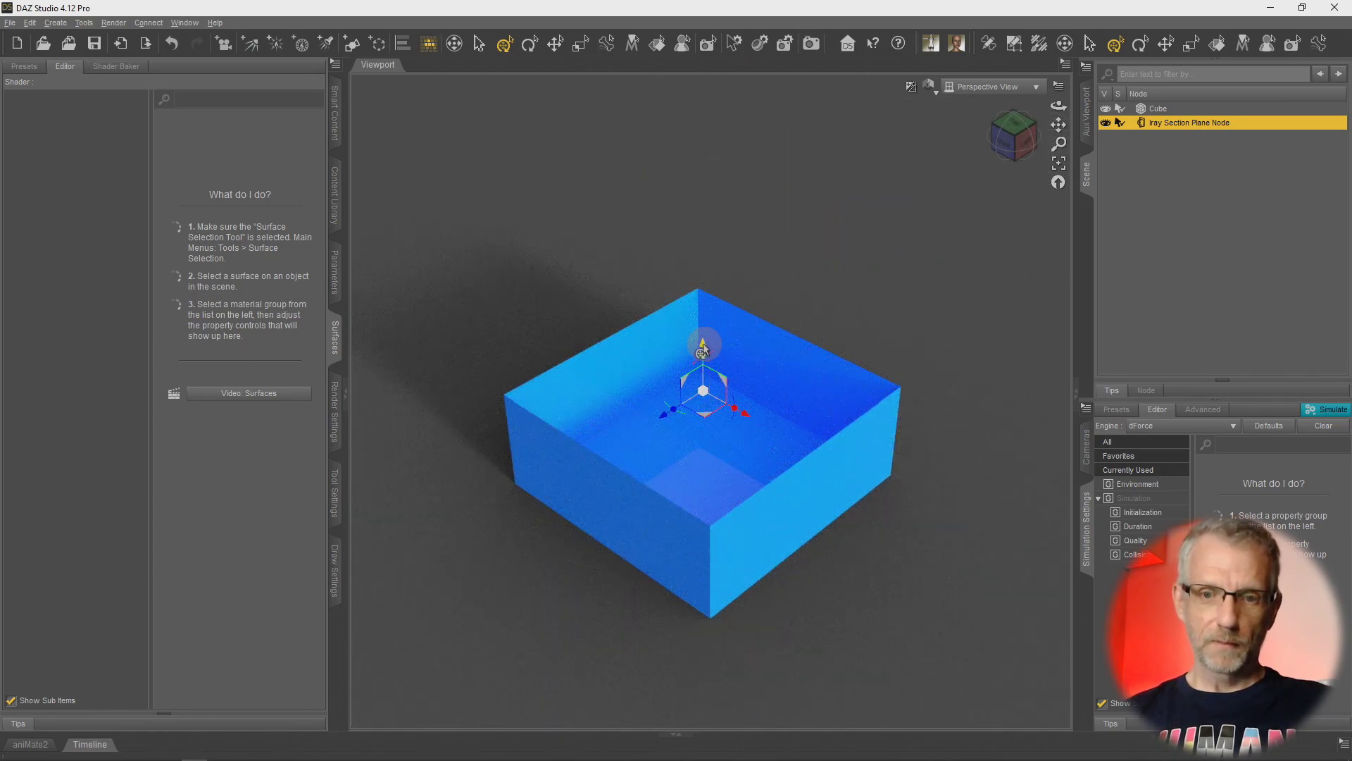
pyautogui.moveTo(702, 346); pyautogui.dragTo(743, 450)
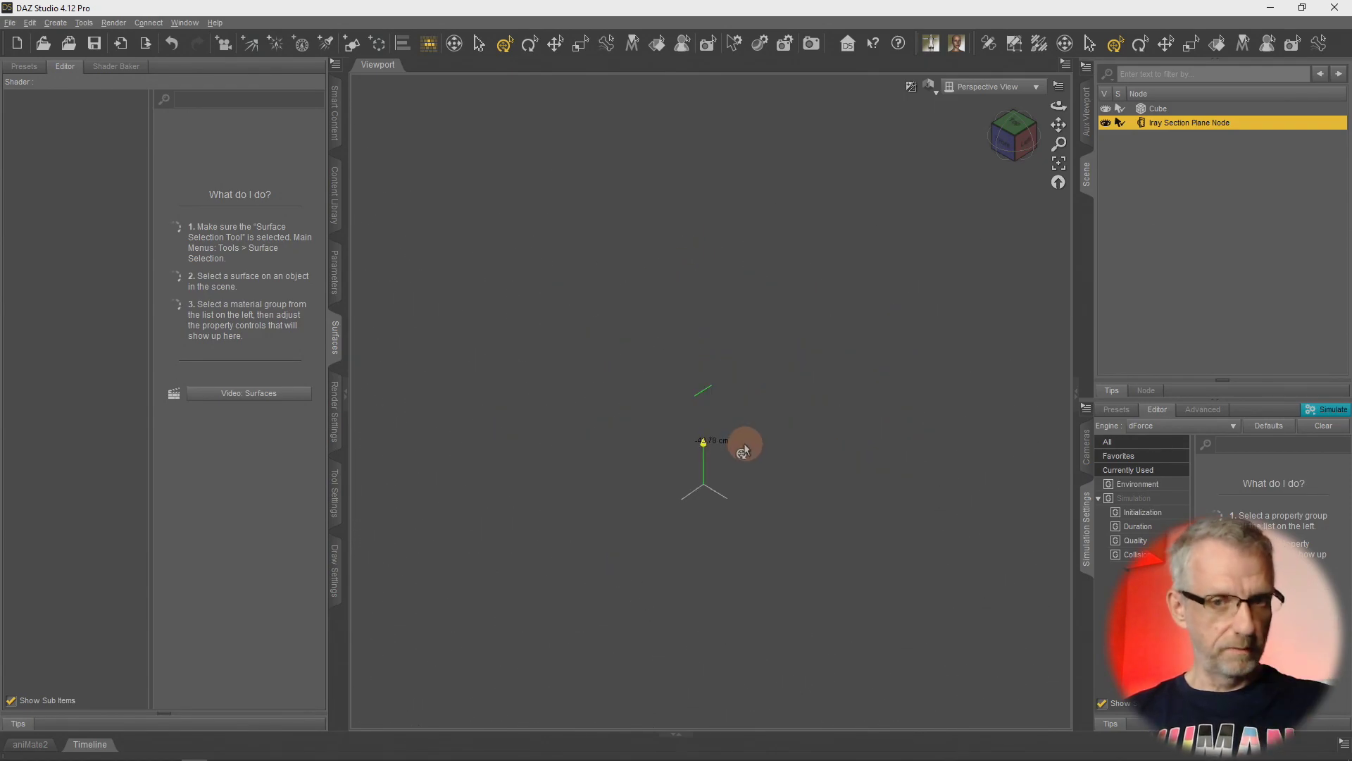
pyautogui.moveTo(743, 445)
pyautogui.mouseDown()
pyautogui.moveTo(742, 432)
pyautogui.moveTo(743, 449)
pyautogui.mouseUp()
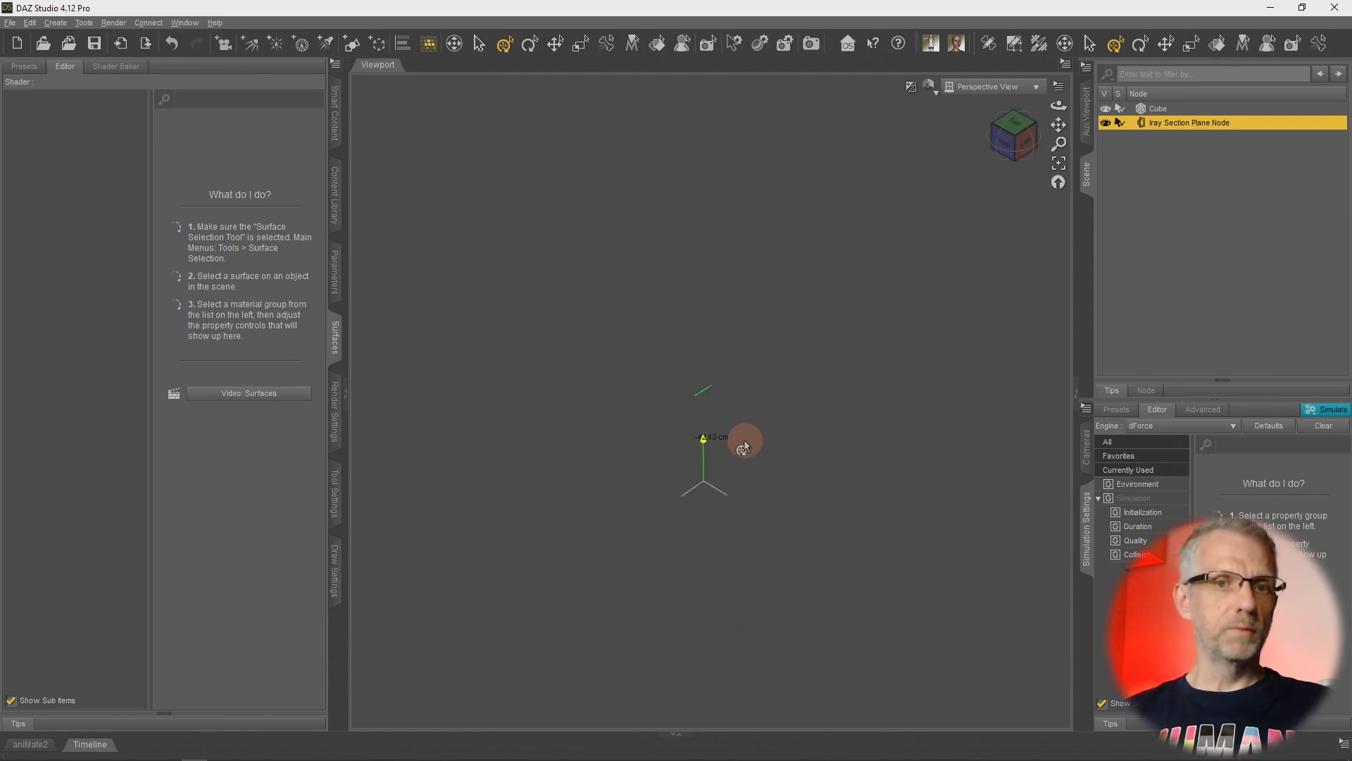
pyautogui.moveTo(744, 445); pyautogui.dragTo(777, 156)
pyautogui.keyDown('alt'); pyautogui.moveTo(782, 219); pyautogui.dragTo(885, 200); pyautogui.keyUp('alt')
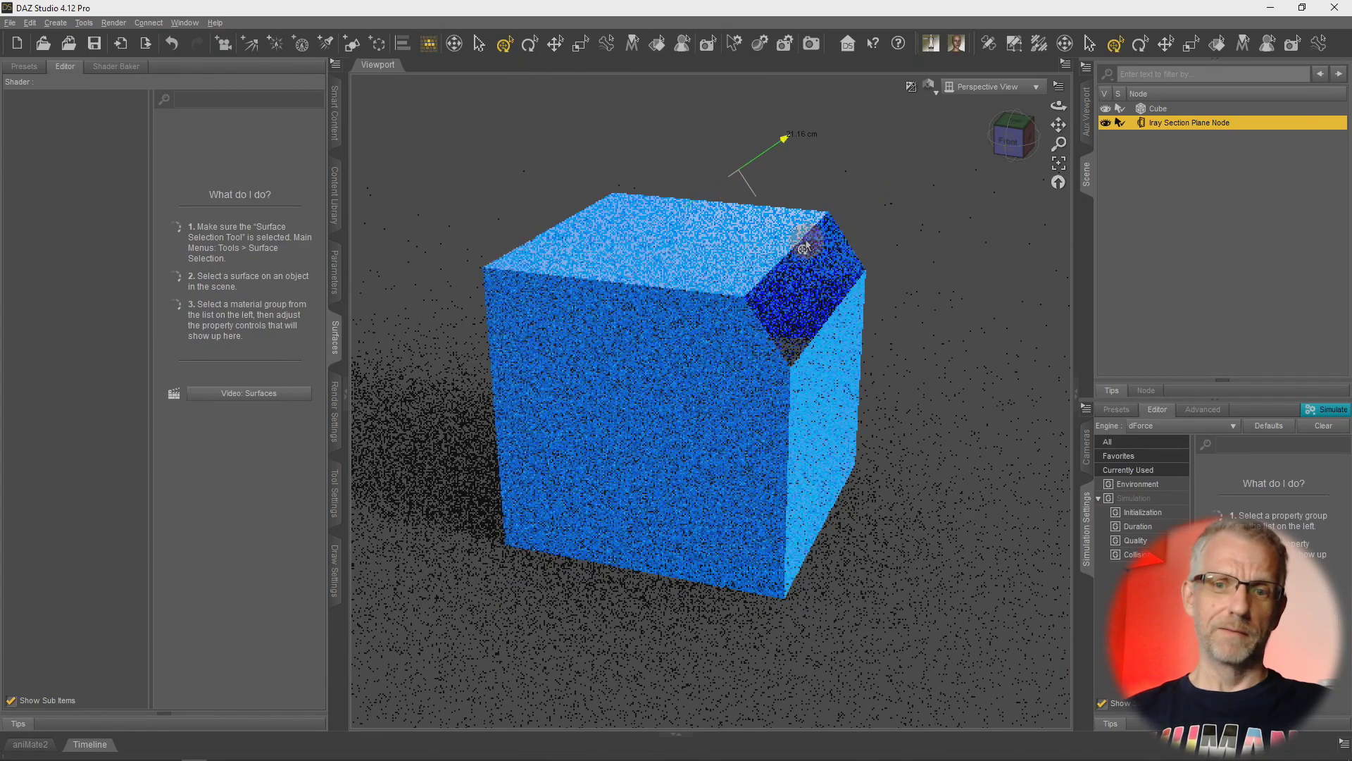
pyautogui.moveTo(804, 248); pyautogui.dragTo(885, 205)
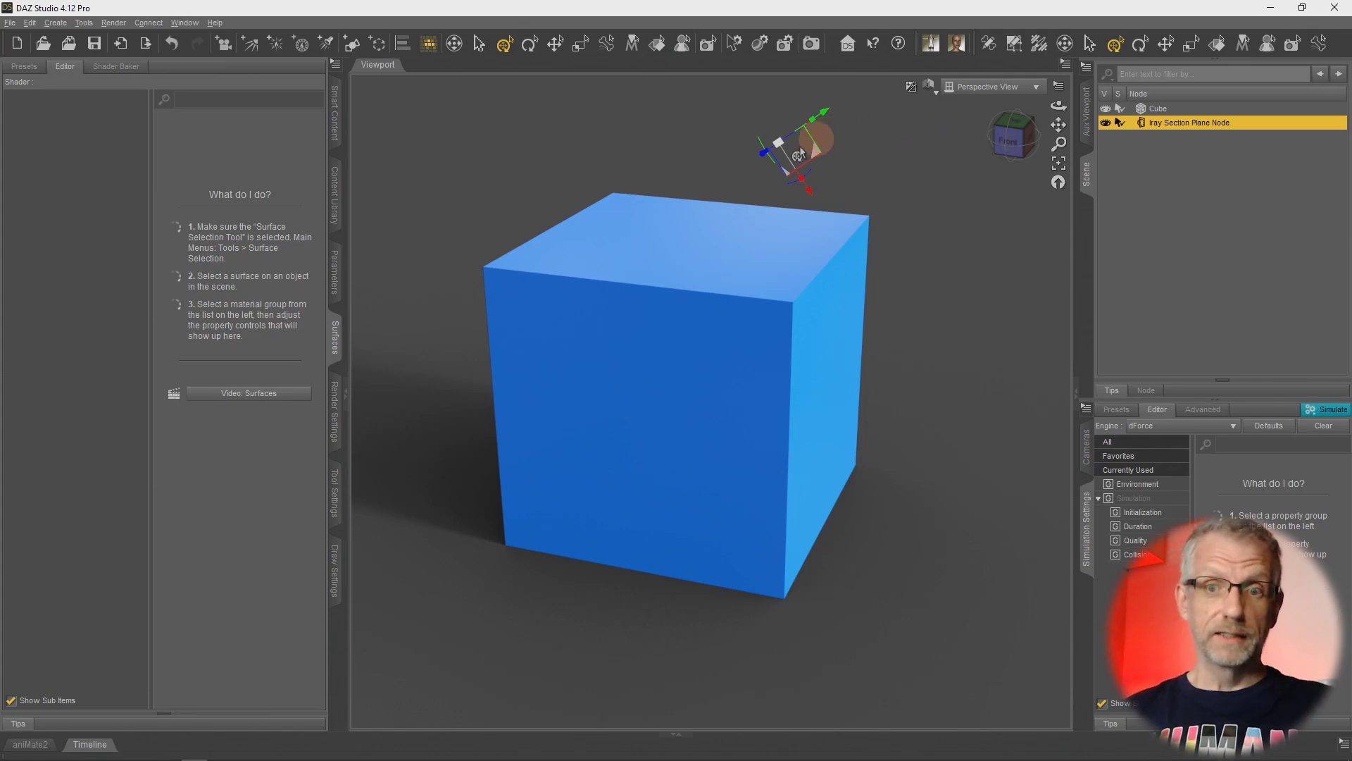
# Step: Tilt the section plane and lower it to slice off the cube's top
pyautogui.moveTo(791, 198); pyautogui.dragTo(812, 182)
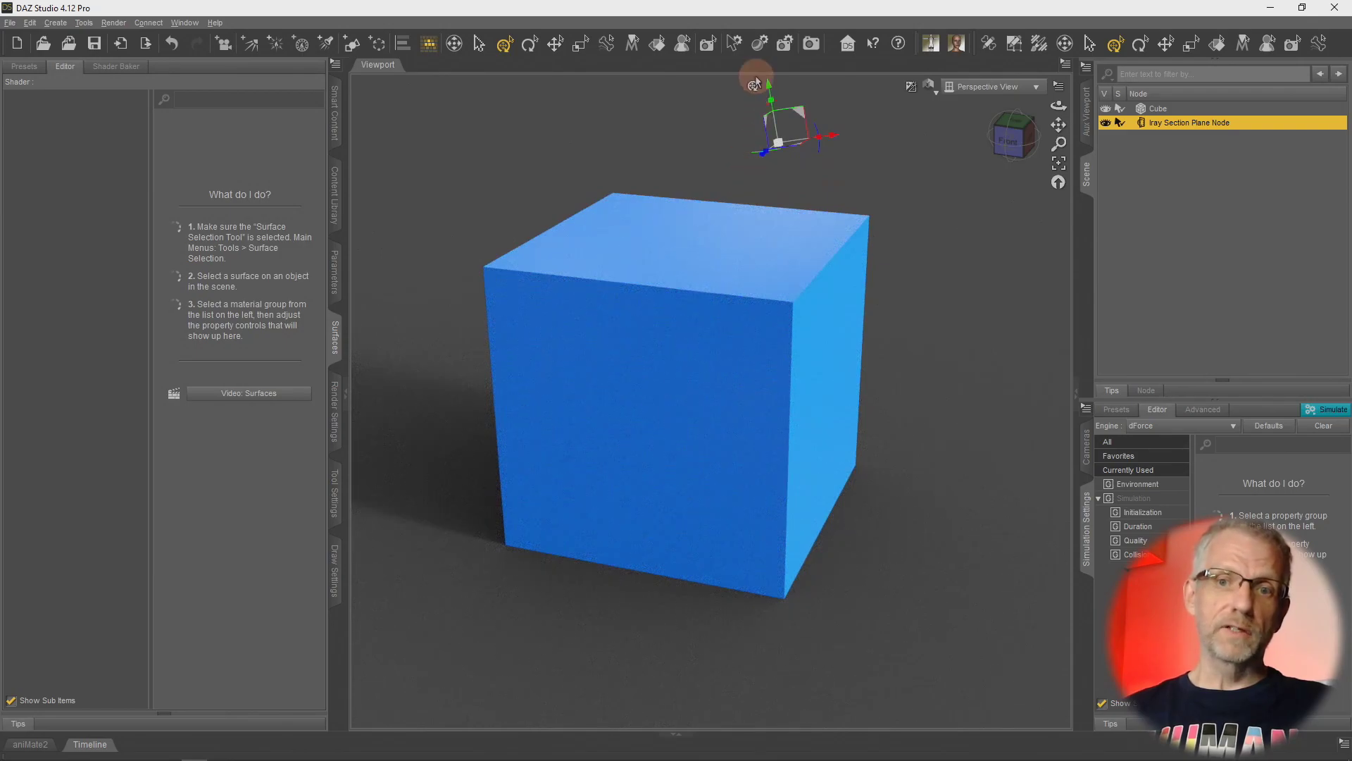
pyautogui.moveTo(768, 88); pyautogui.dragTo(784, 272)
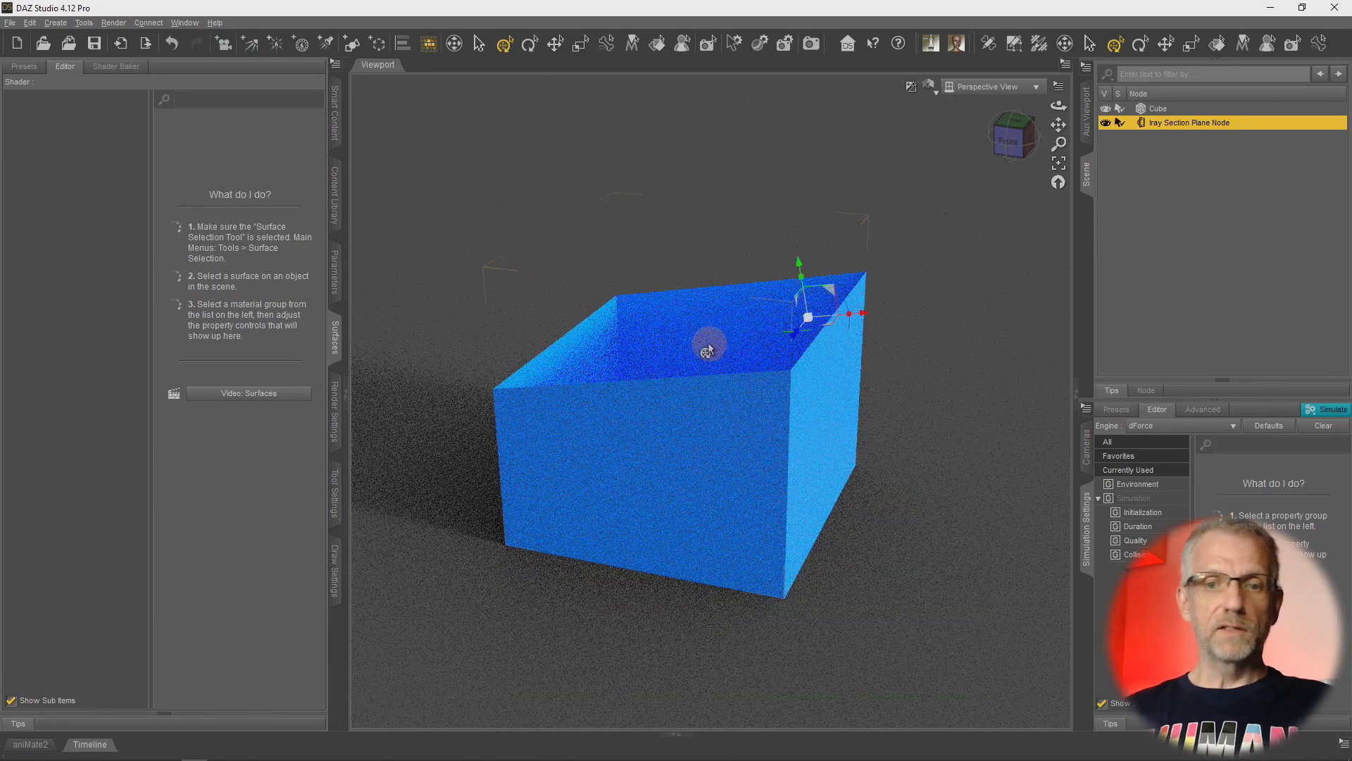
pyautogui.keyDown('alt'); pyautogui.moveTo(704, 341); pyautogui.dragTo(858, 283); pyautogui.keyUp('alt')
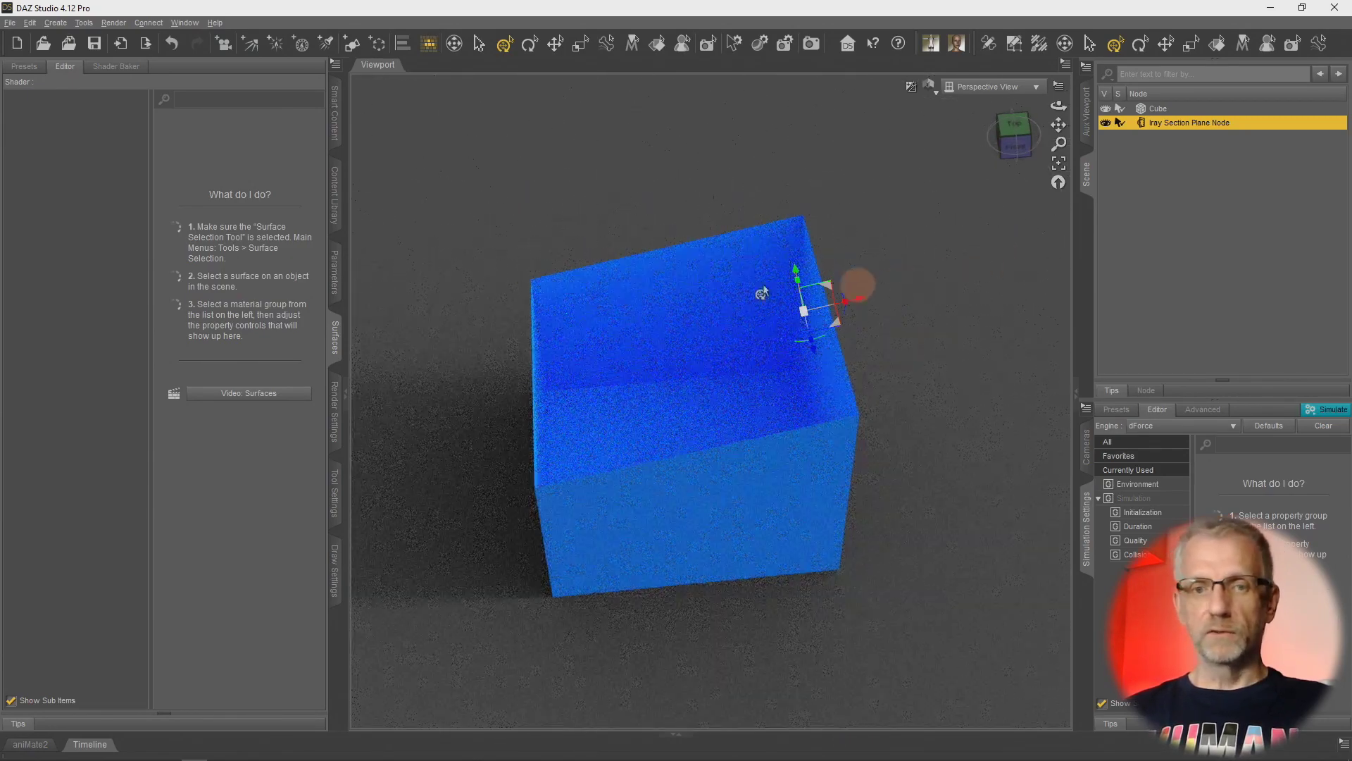
# Step: Turn on Clip Lights in the section plane's Section Plane parameters
pyautogui.click(335, 276)
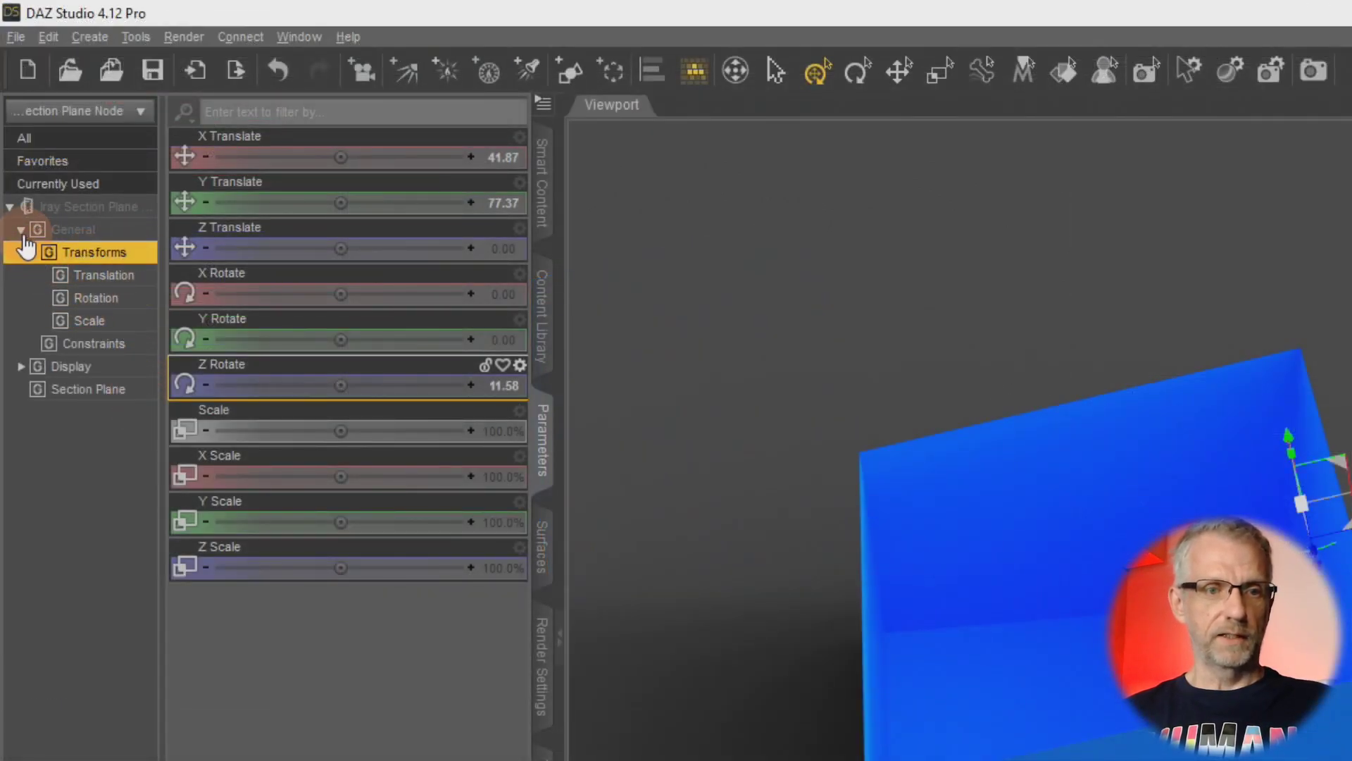
pyautogui.click(22, 231)
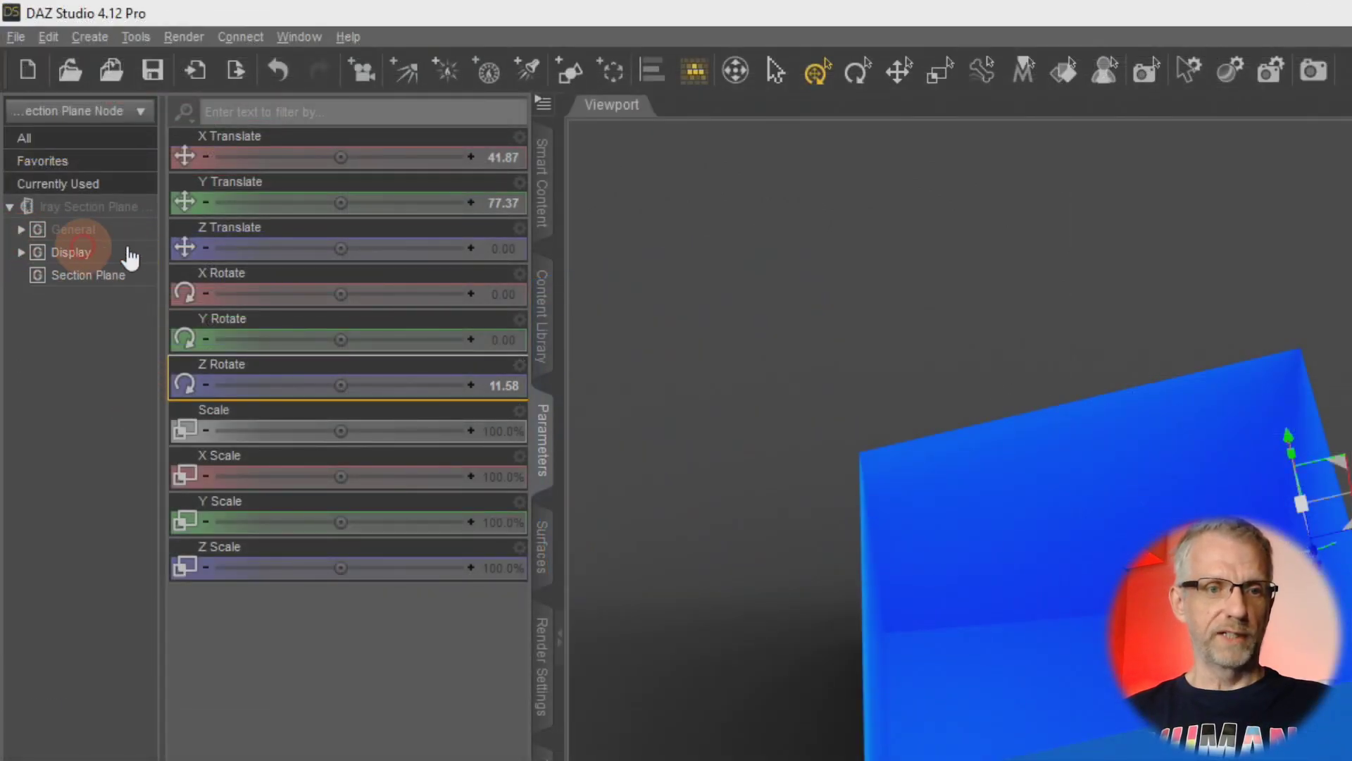
pyautogui.click(90, 276)
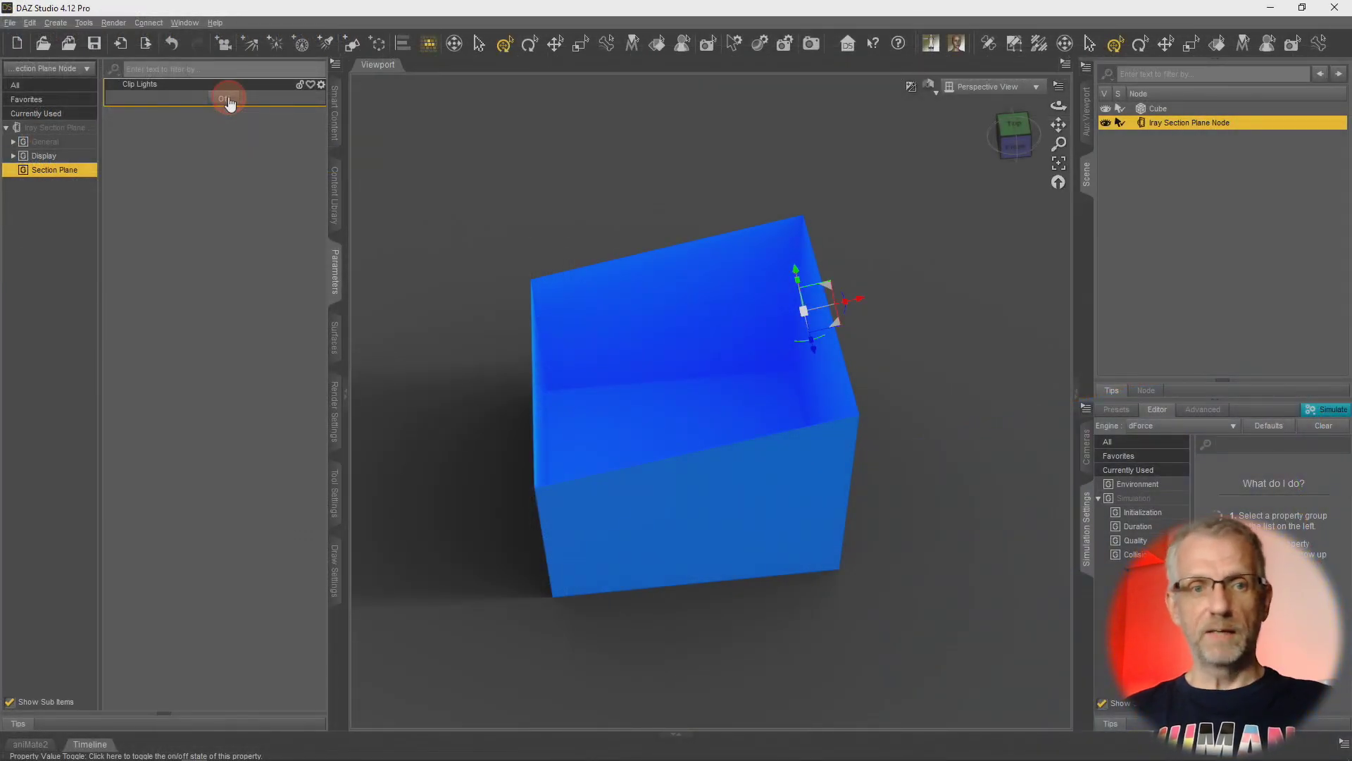
pyautogui.click(225, 99)
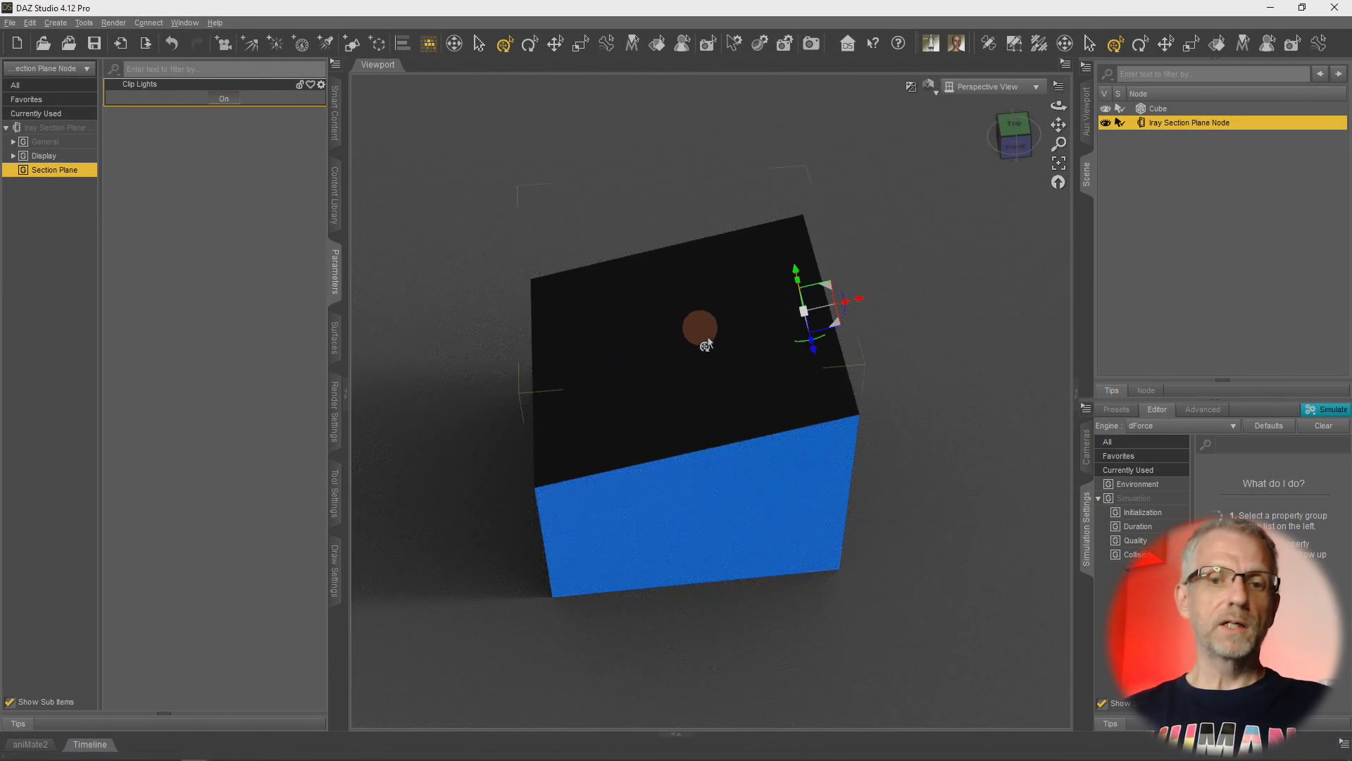
# Step: Lower the plane to a flat slab, then turn Clip Lights off and raise the plane
pyautogui.moveTo(725, 369)
pyautogui.keyDown('alt'); pyautogui.mouseDown()
pyautogui.moveTo(642, 371)
pyautogui.moveTo(754, 377)
pyautogui.moveTo(725, 368)
pyautogui.mouseUp(); pyautogui.keyUp('alt')
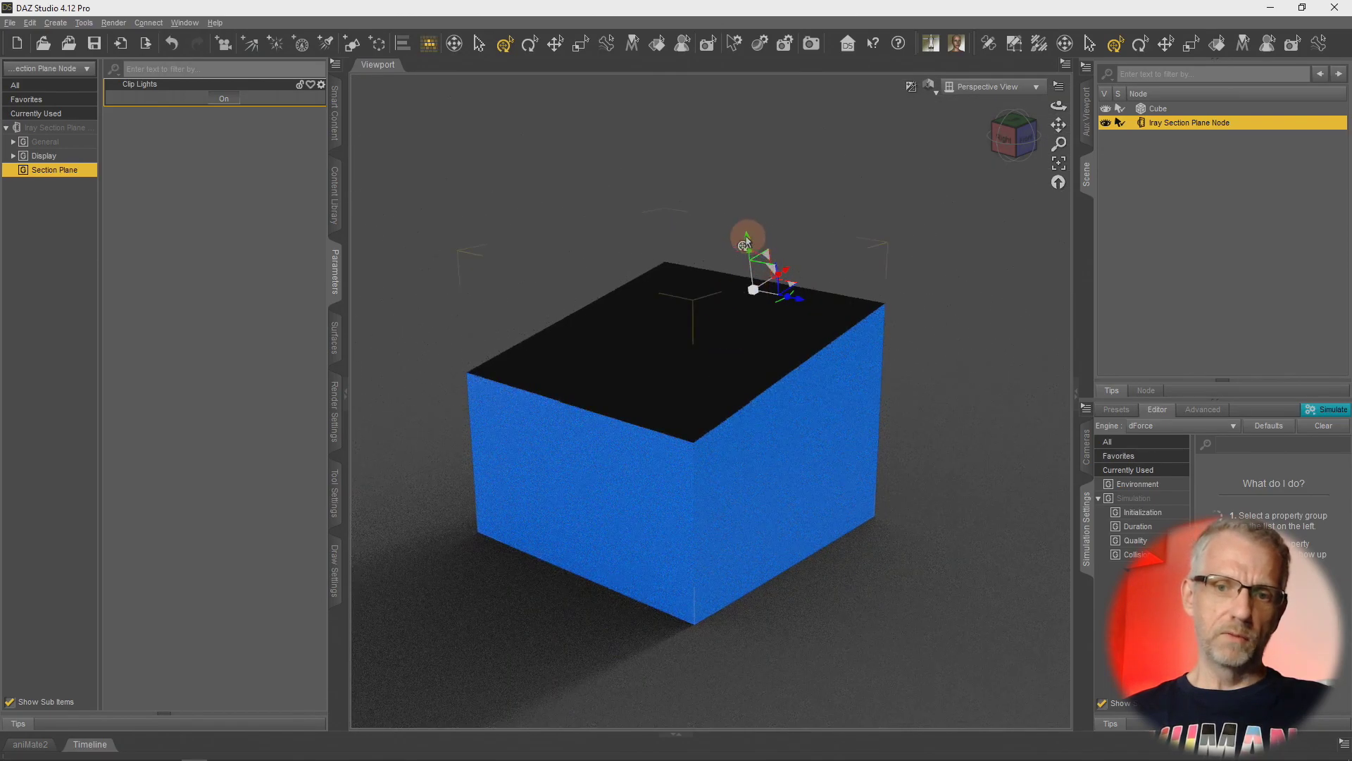
pyautogui.moveTo(747, 243); pyautogui.dragTo(787, 461)
pyautogui.moveTo(831, 557); pyautogui.dragTo(814, 527)
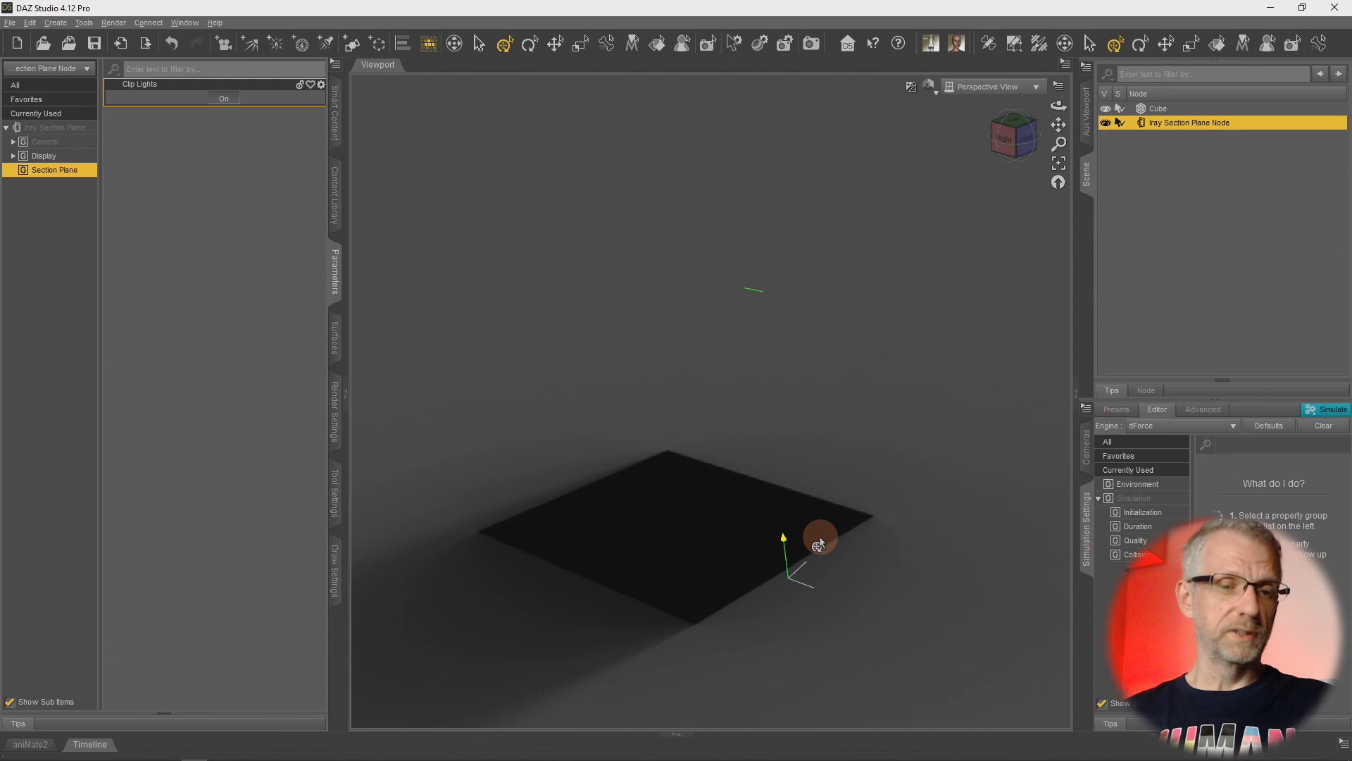
pyautogui.moveTo(819, 540)
pyautogui.mouseDown()
pyautogui.moveTo(710, 326)
pyautogui.moveTo(792, 539)
pyautogui.mouseUp()
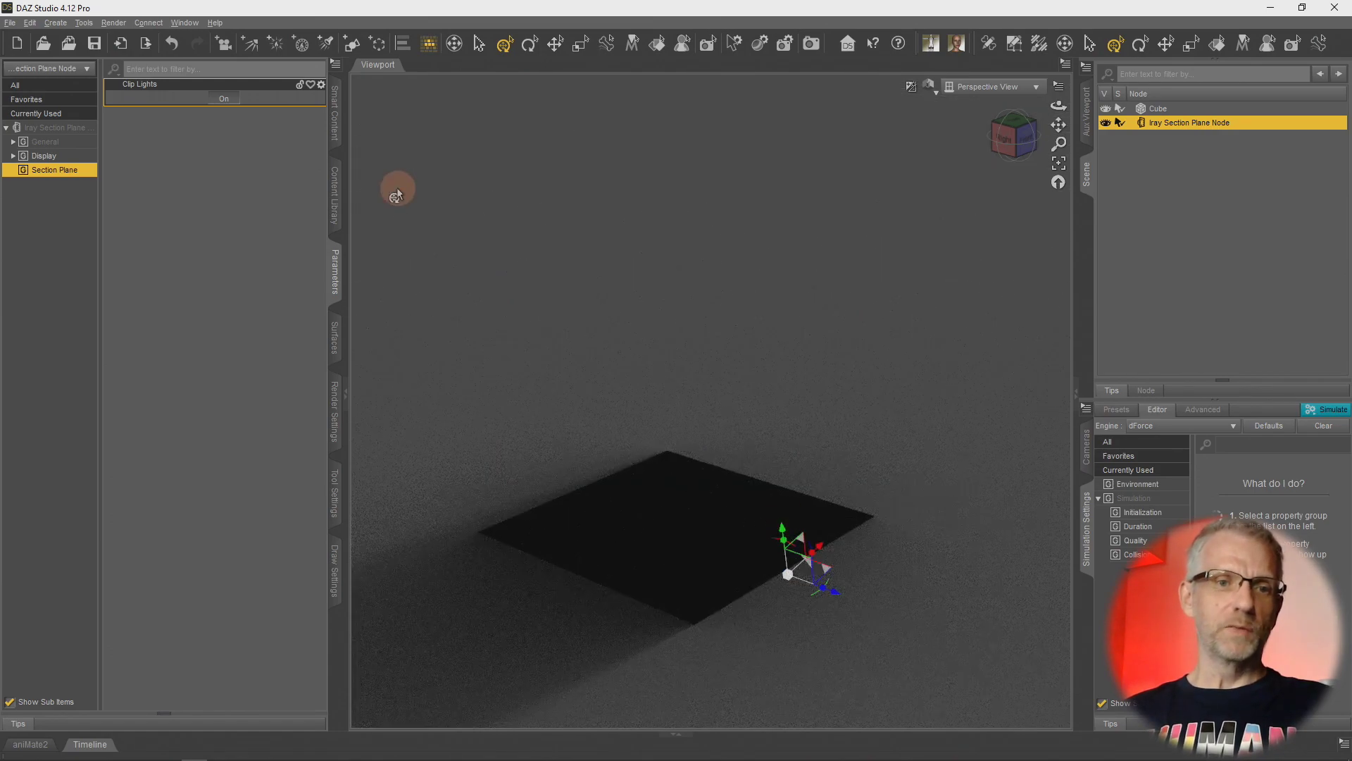
pyautogui.click(219, 99)
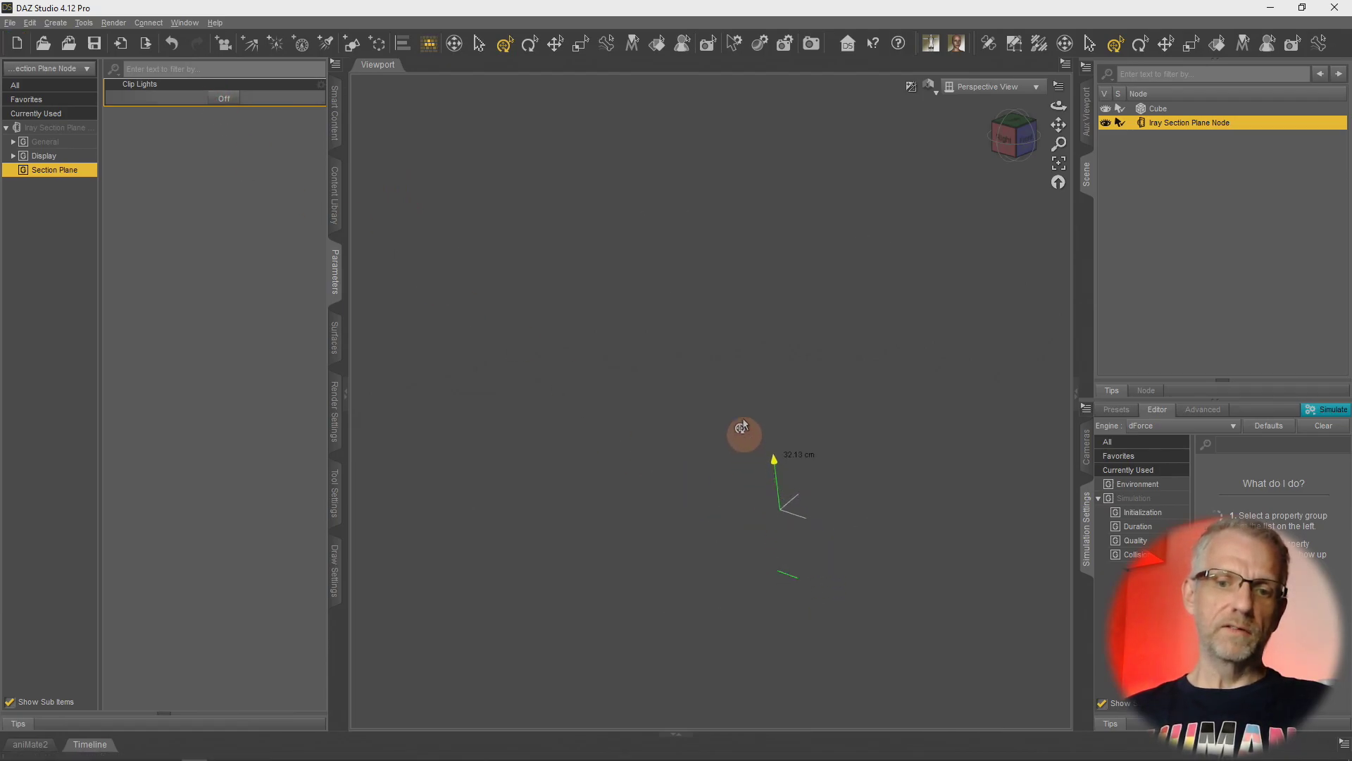
pyautogui.moveTo(743, 427); pyautogui.dragTo(638, 231)
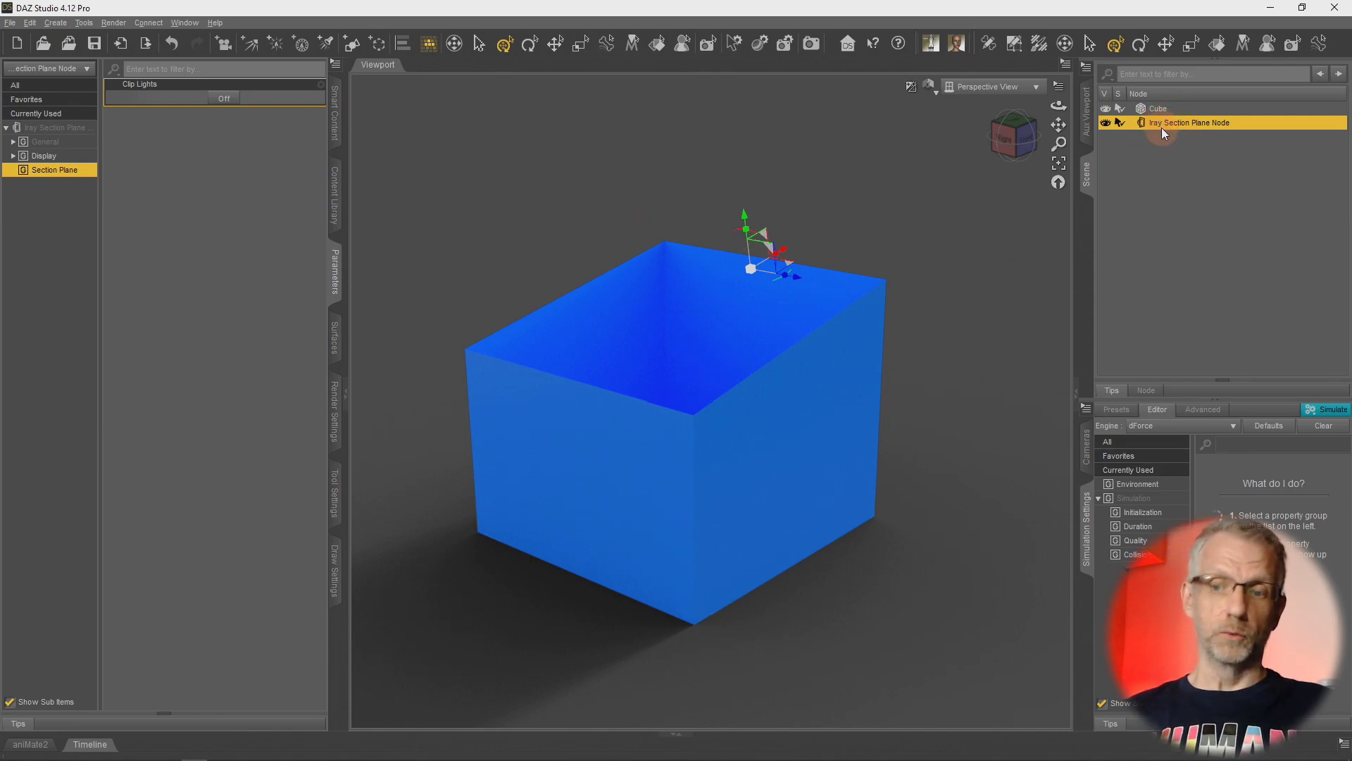
# Step: Delete the section plane and cube, returning the viewport to smooth shaded display
pyautogui.press('Delete')
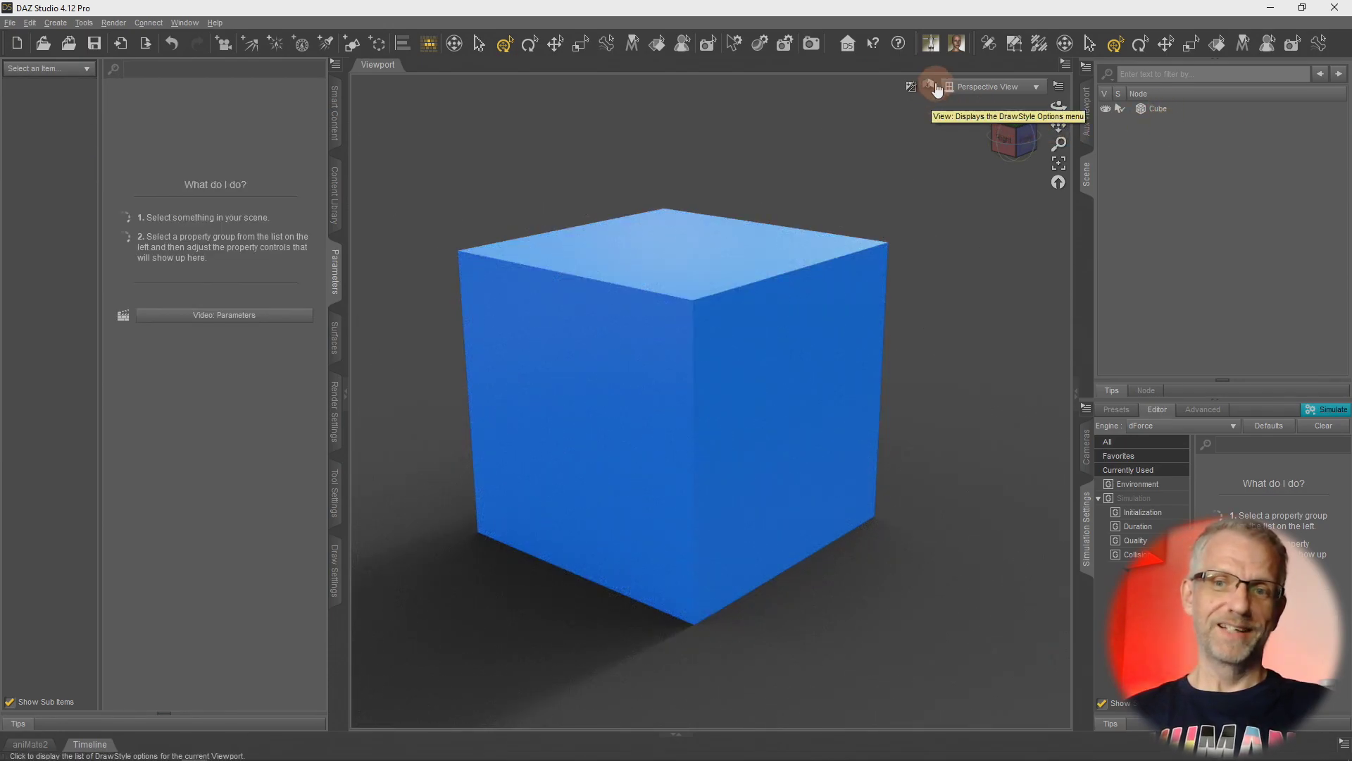
pyautogui.click(928, 86)
pyautogui.click(936, 185)
pyautogui.click(1166, 110)
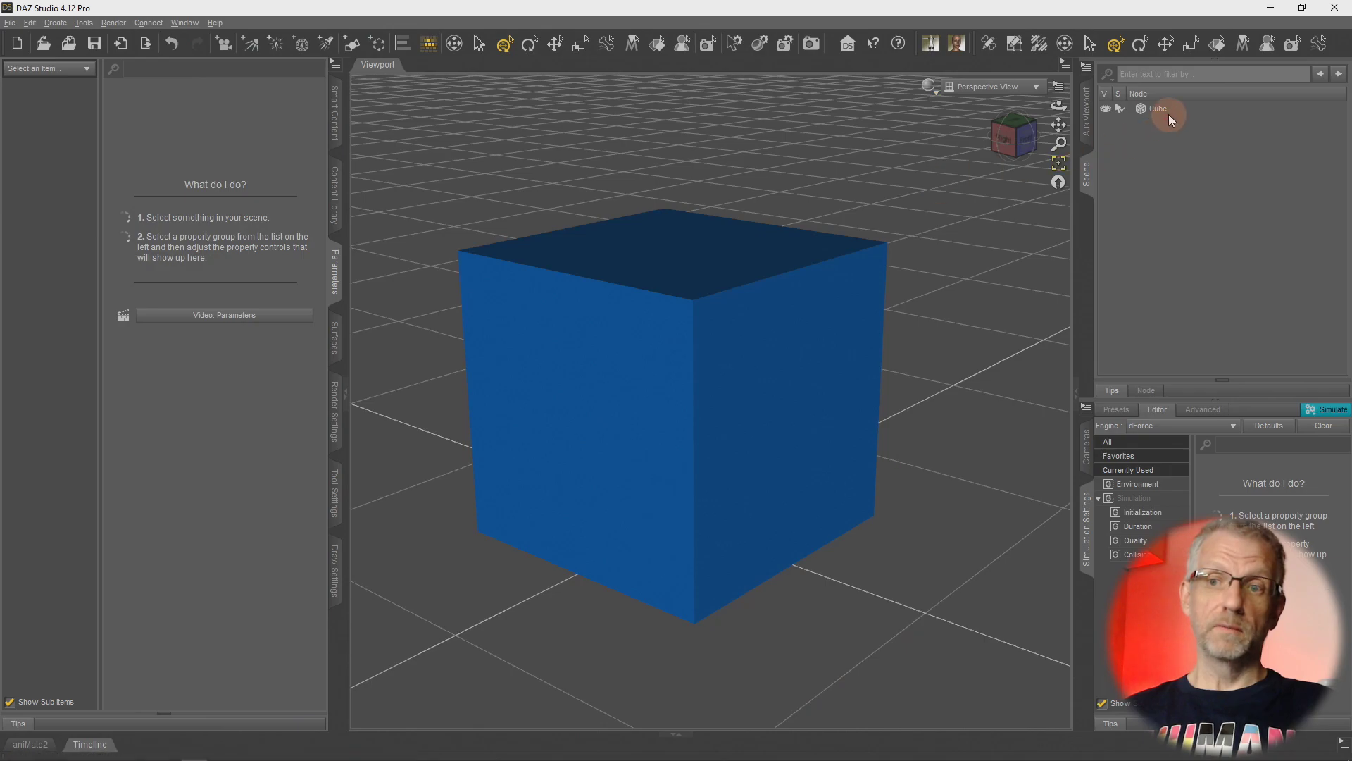
pyautogui.press('Delete')
pyautogui.click(837, 168)
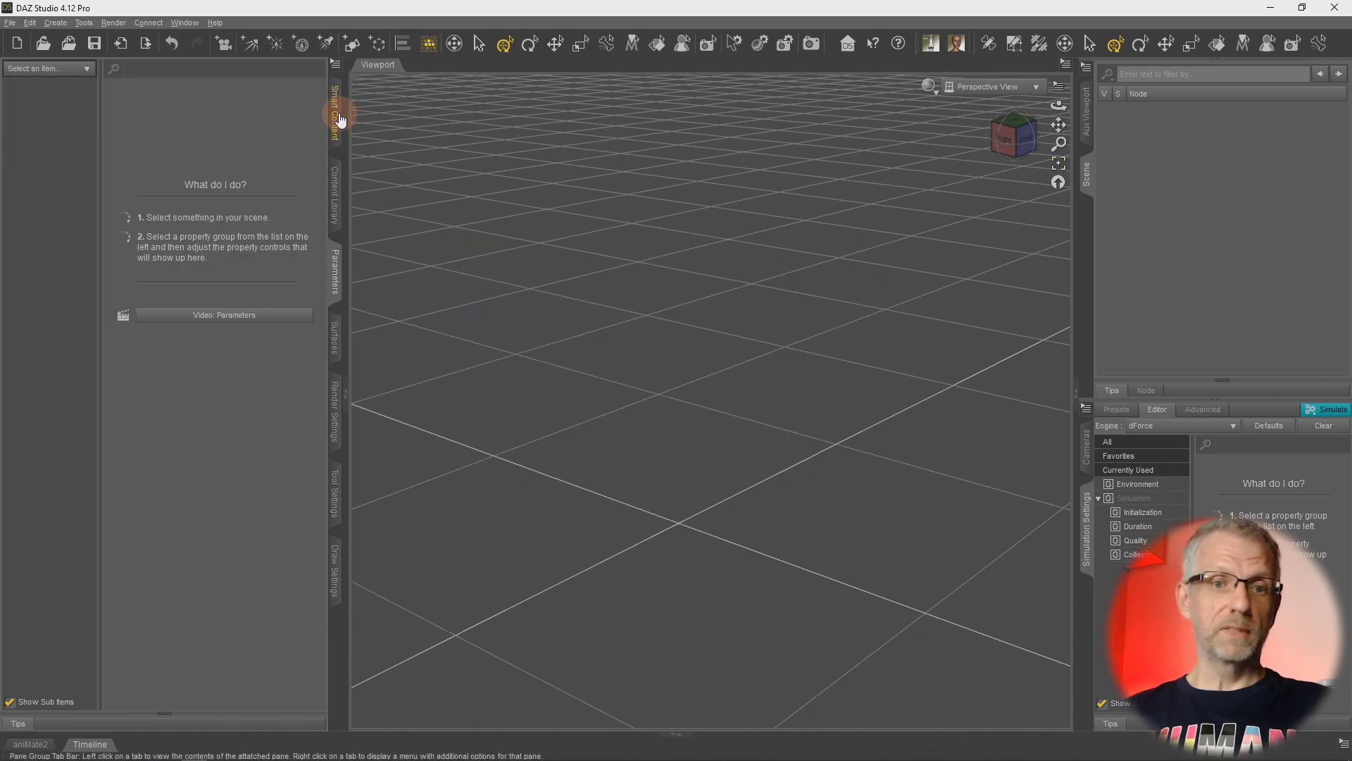
# Step: Load the Jolina figure from the Figures category into the scene
pyautogui.click(338, 113)
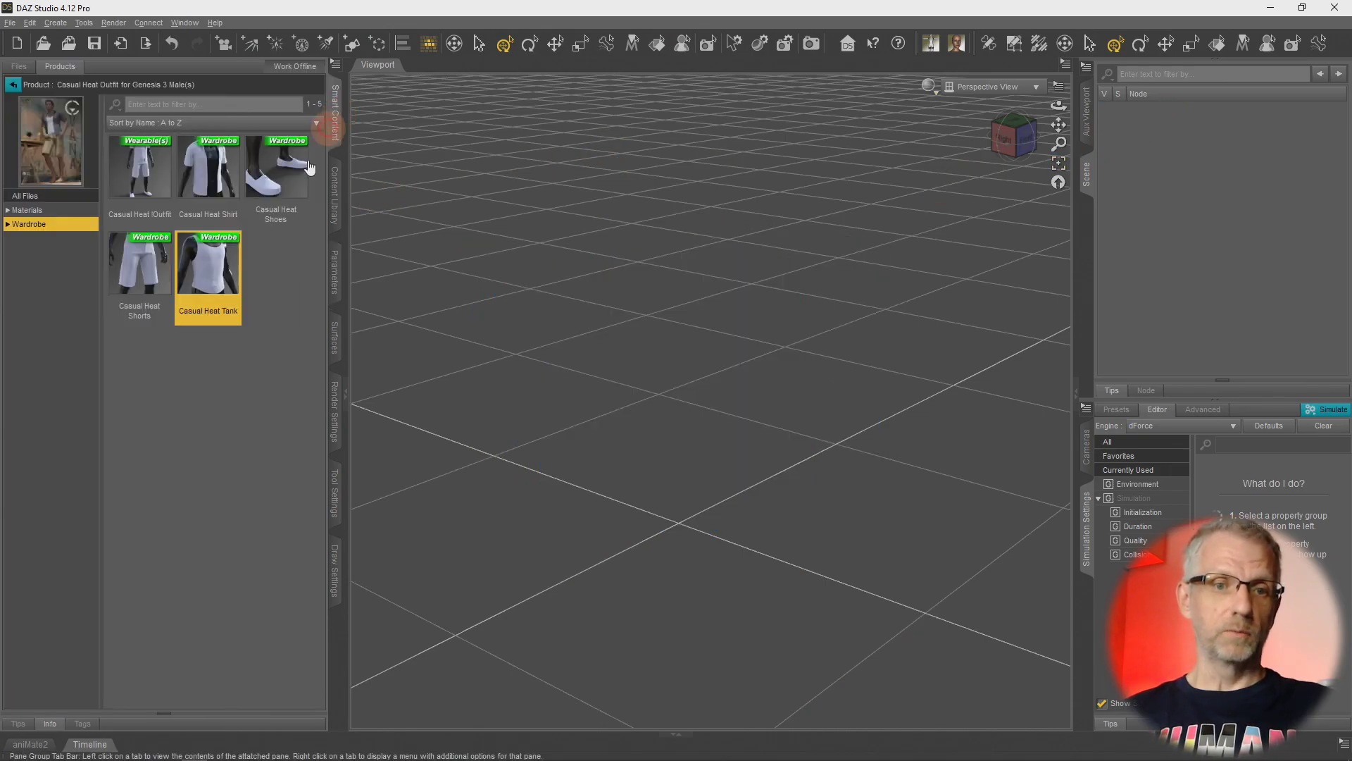
pyautogui.click(13, 87)
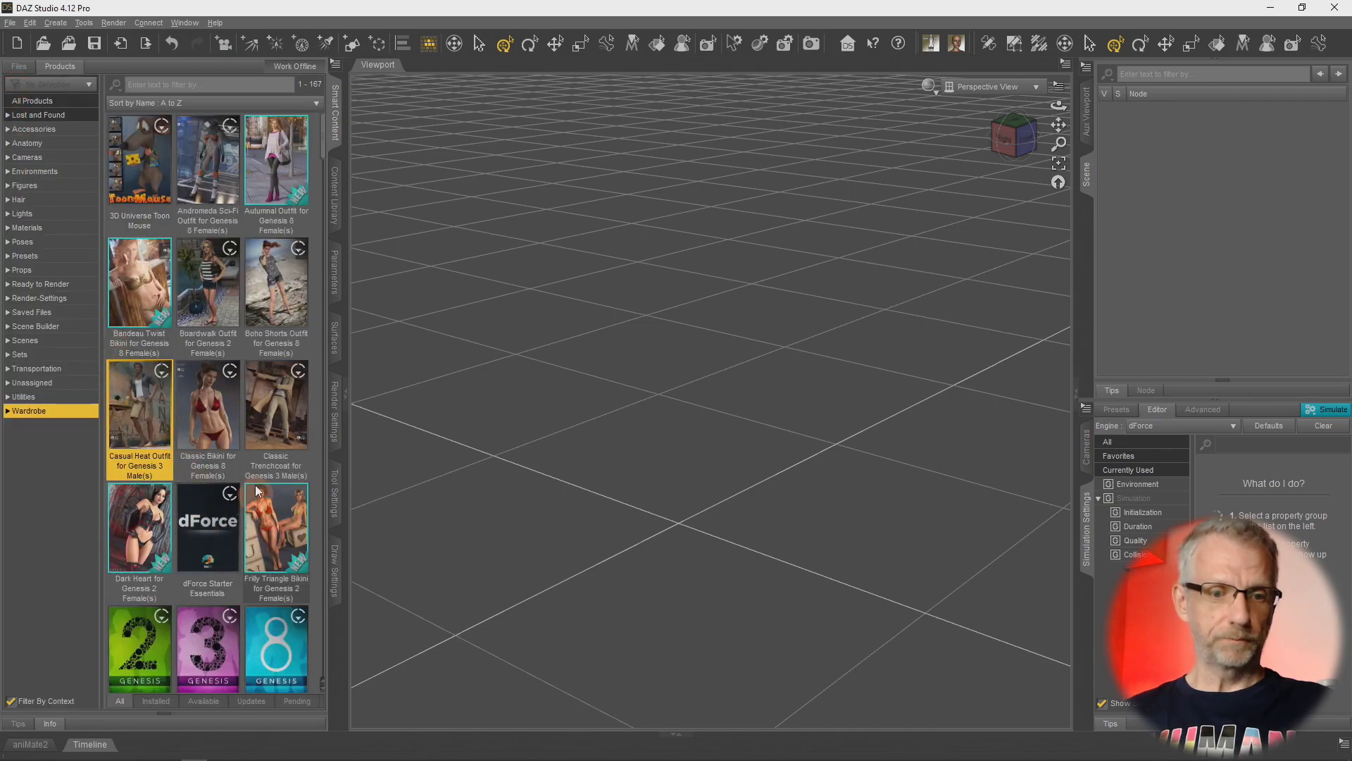
pyautogui.click(24, 185)
pyautogui.click(239, 323)
pyautogui.doubleClick(140, 180)
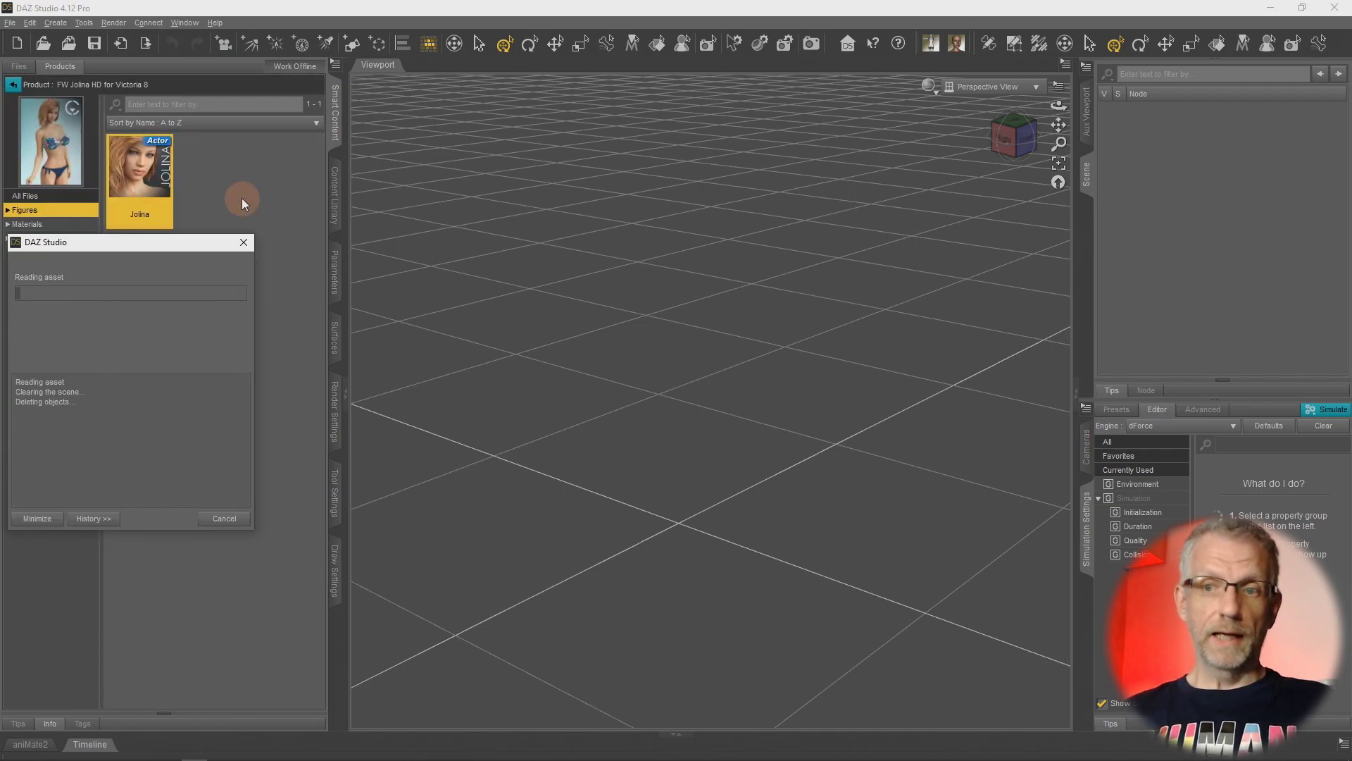
# Step: Load the Andromeda Full Set from Wardrobe > Andromeda Sci-Fi Outfit onto Jolina
pyautogui.click(39, 118)
pyautogui.click(71, 302)
pyautogui.click(141, 166)
pyautogui.doubleClick(140, 169)
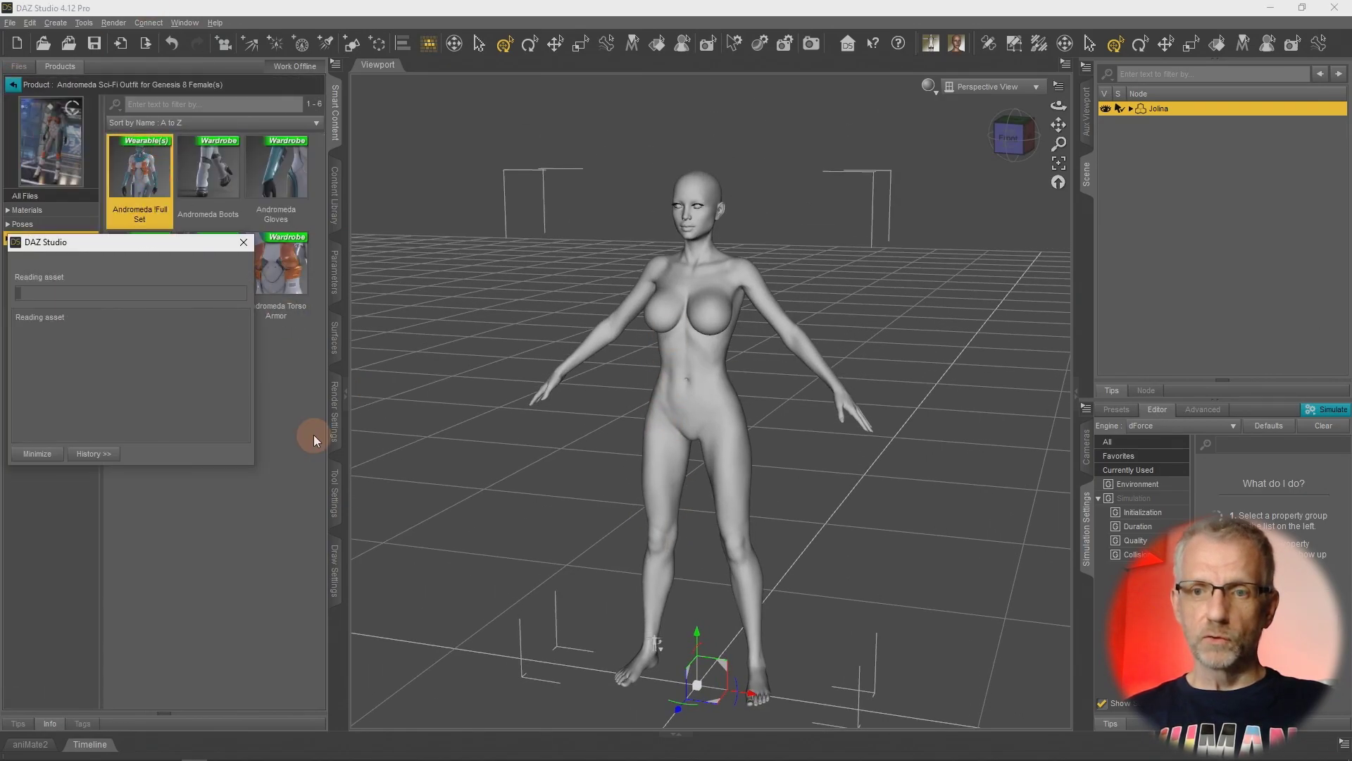
pyautogui.scroll(3, 874, 507)
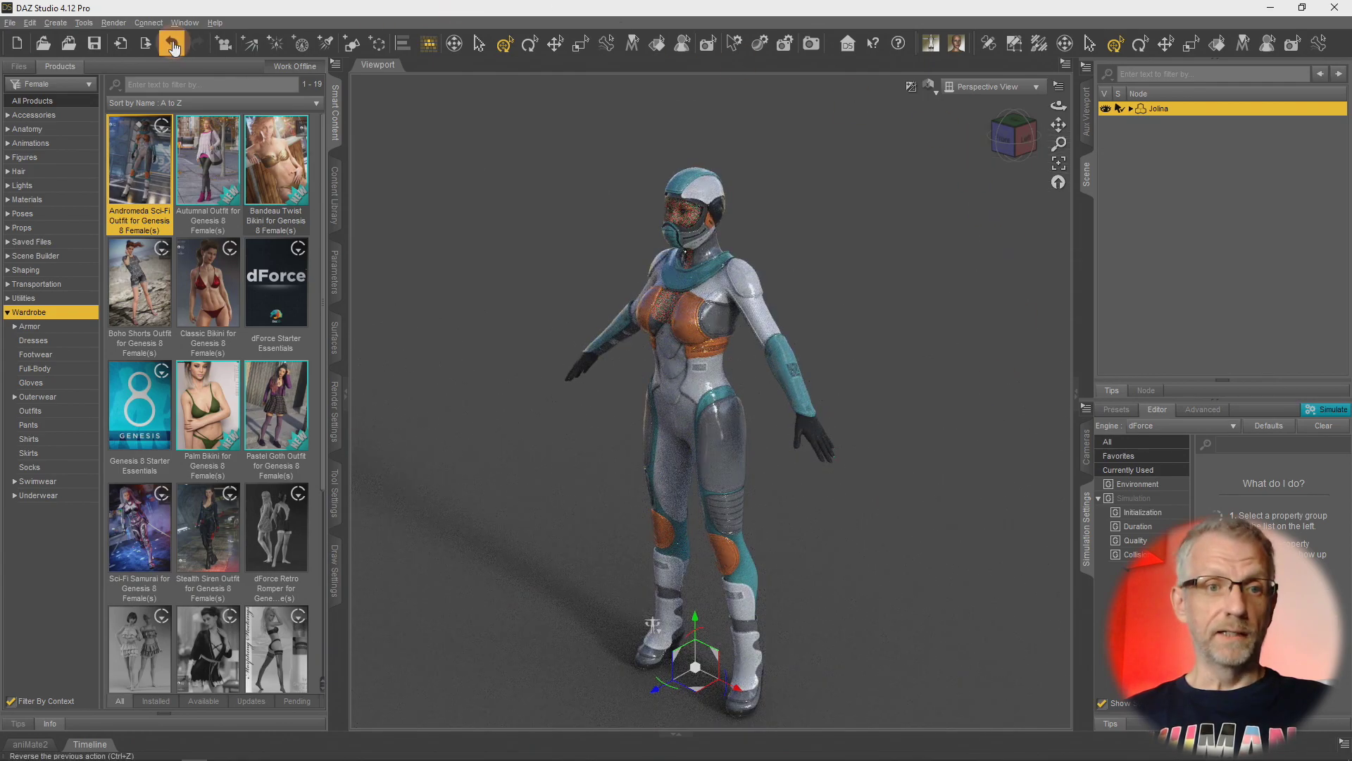
# Step: Create a new Iray Section Plane Node with default settings beside Jolina
pyautogui.click(66, 23)
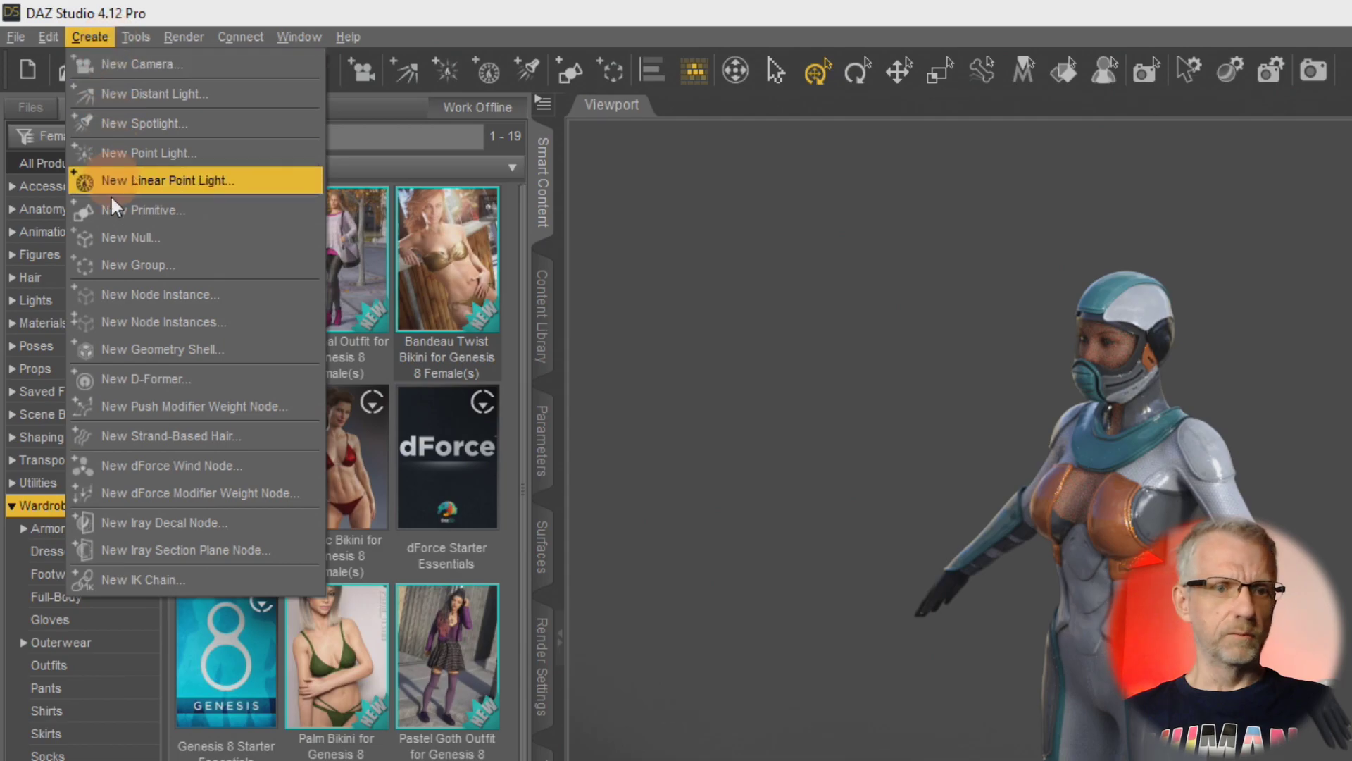
pyautogui.click(249, 552)
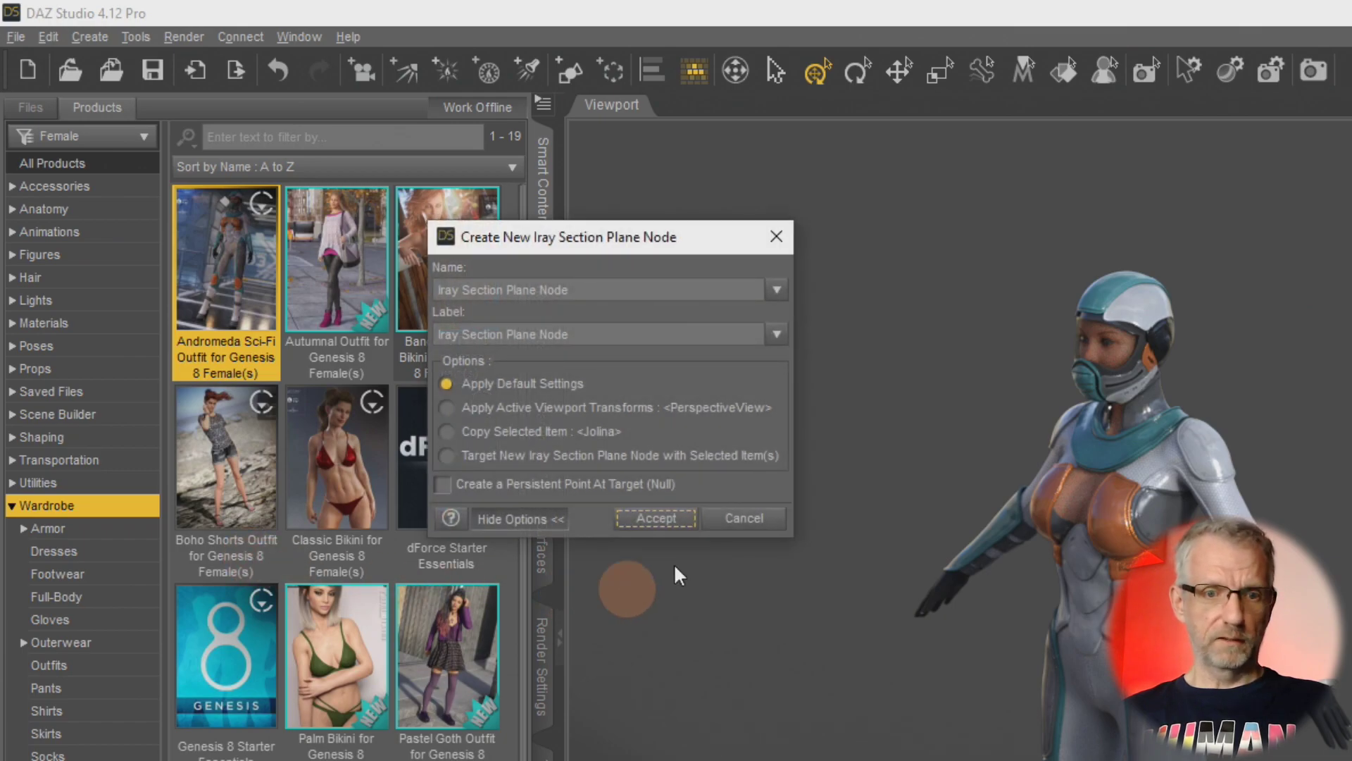
pyautogui.click(679, 526)
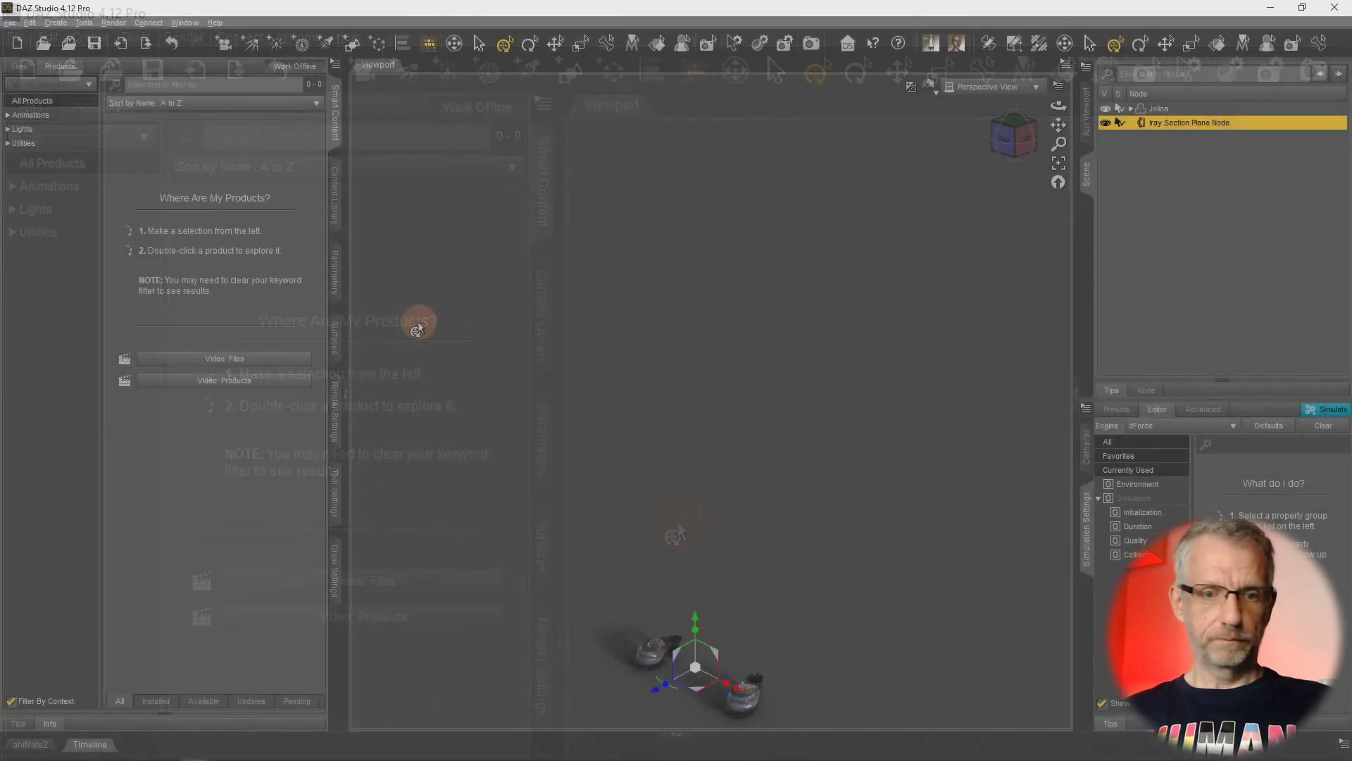
# Step: Raise the section plane from the boots to about 182 cm, above Jolina's helmet
pyautogui.moveTo(867, 580); pyautogui.dragTo(706, 581)
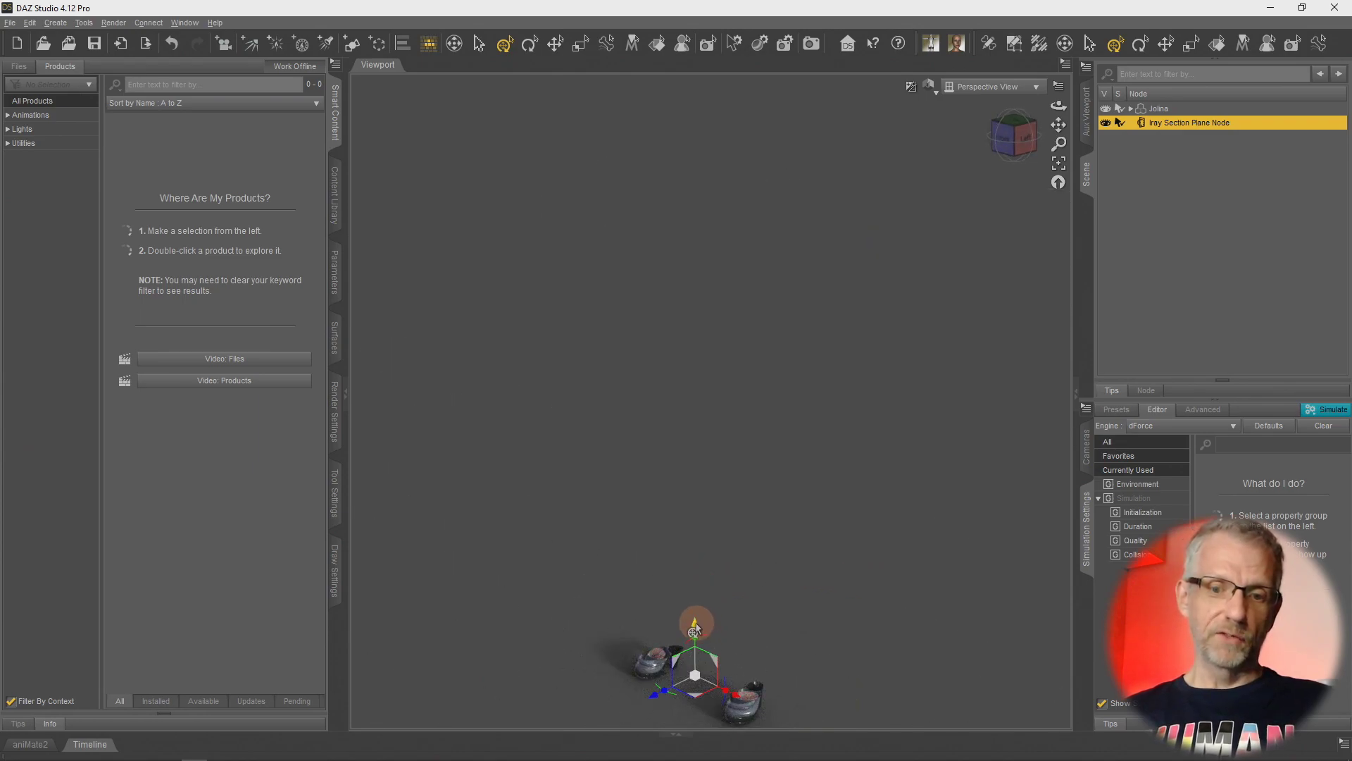
pyautogui.moveTo(694, 627); pyautogui.dragTo(785, 659)
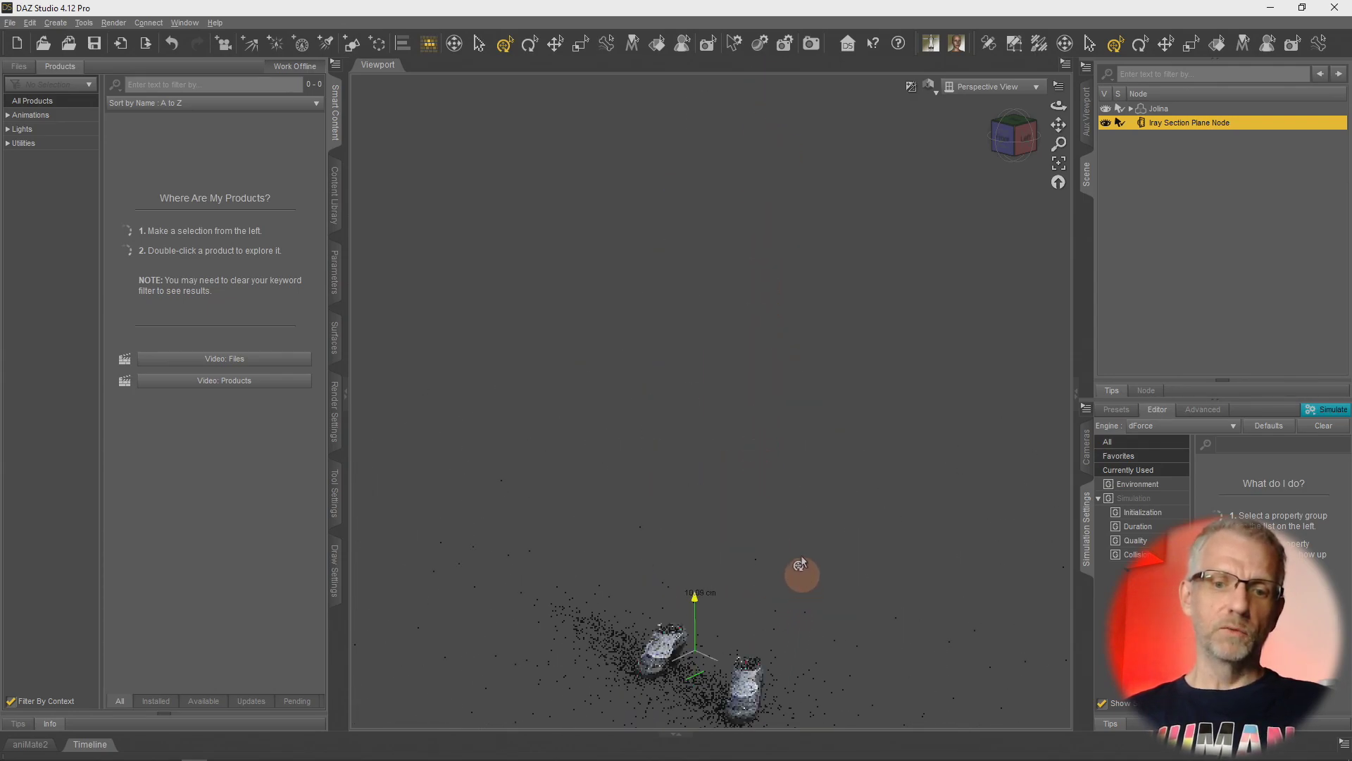
pyautogui.moveTo(801, 563); pyautogui.dragTo(823, 306)
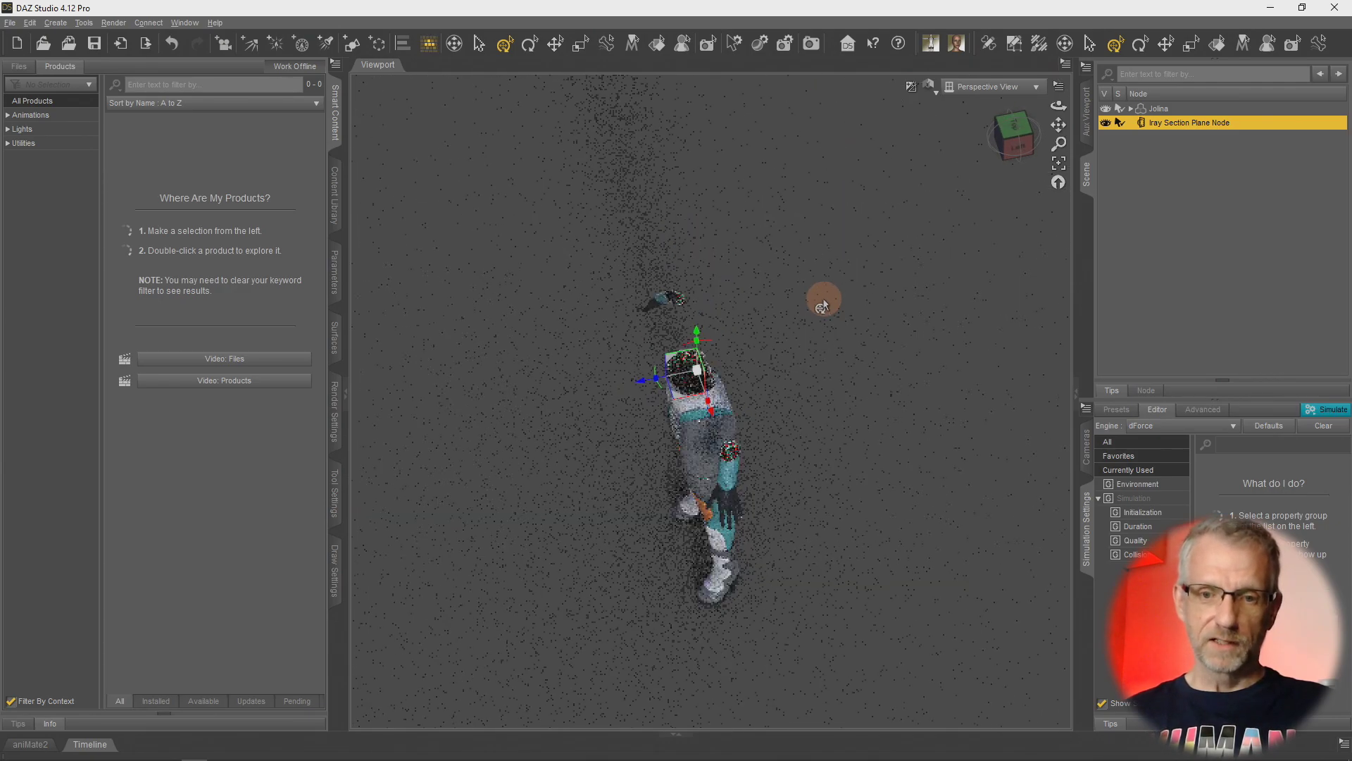
pyautogui.scroll(10, 823, 307)
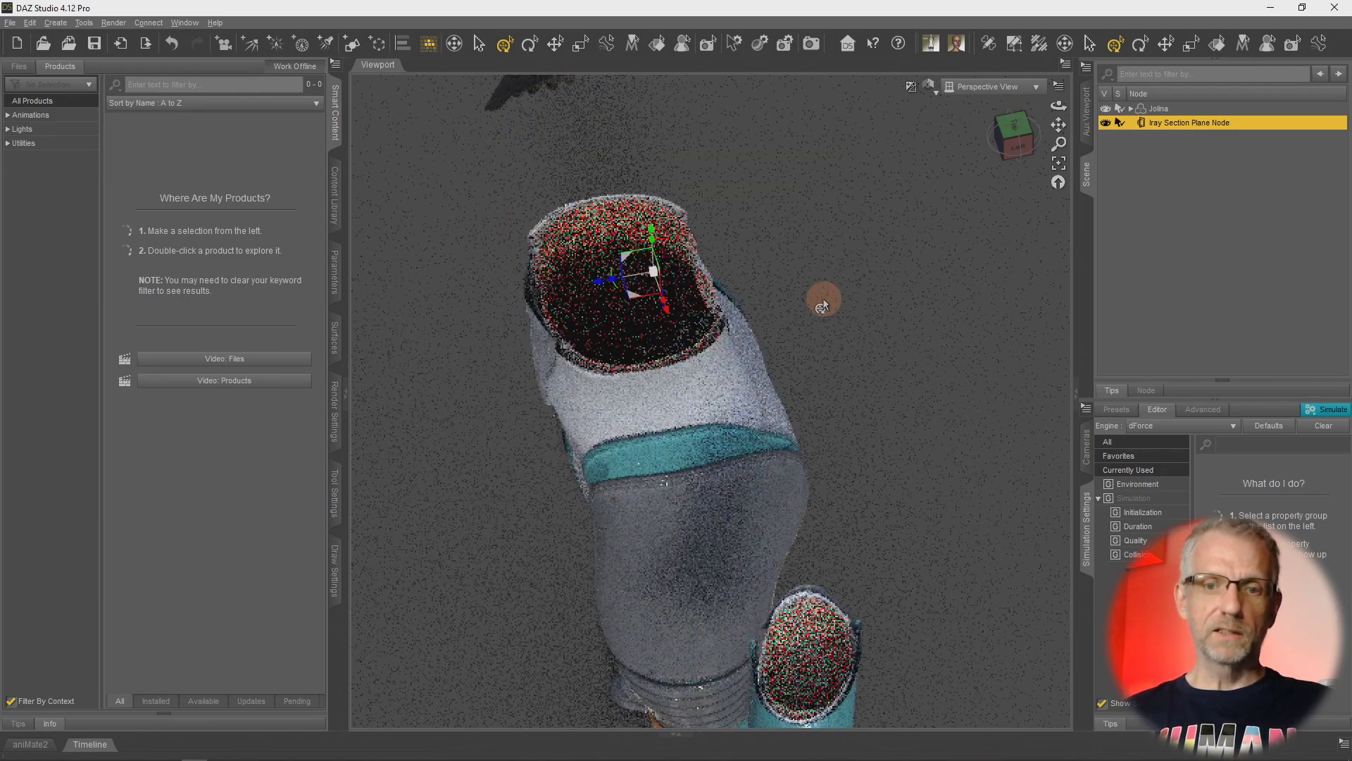
pyautogui.scroll(-2, 823, 307)
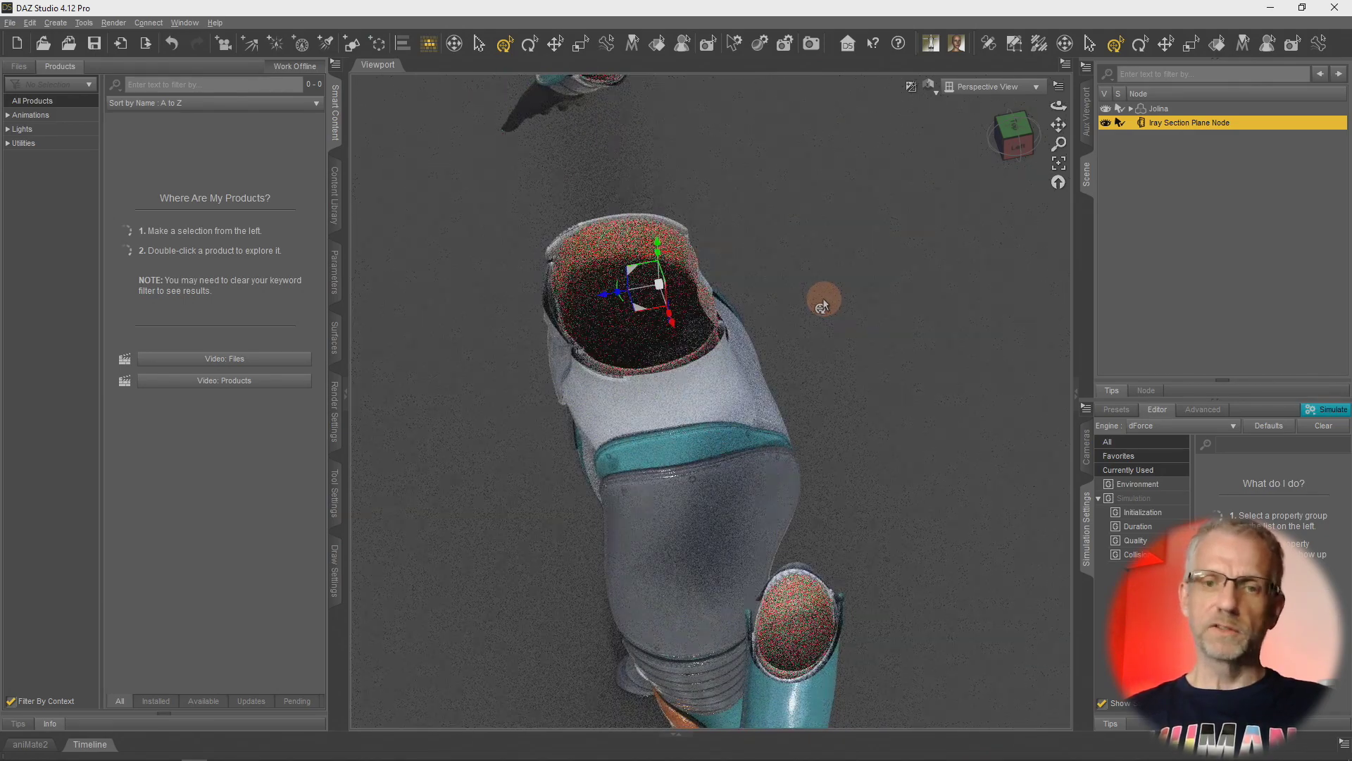
pyautogui.scroll(-5, 823, 307)
pyautogui.scroll(5, 822, 306)
pyautogui.scroll(-5, 823, 306)
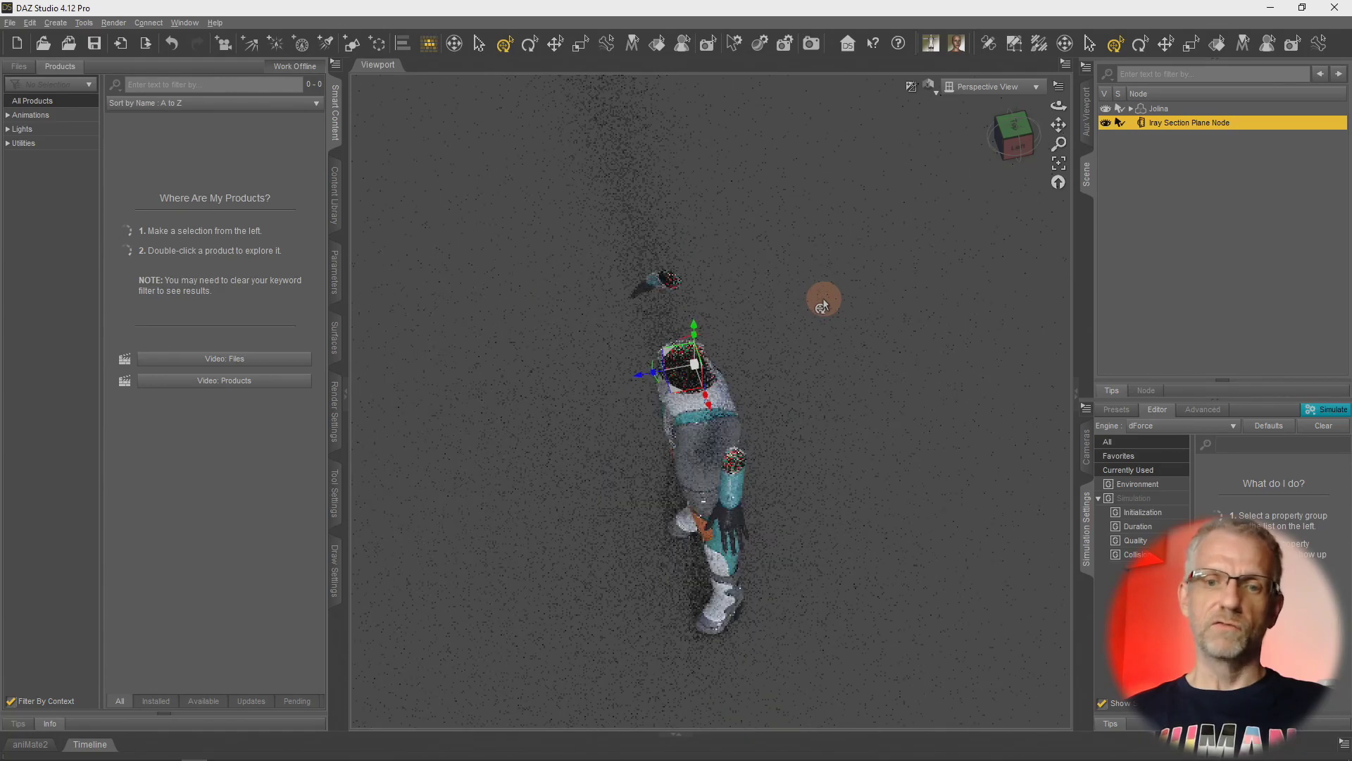
pyautogui.scroll(-1, 822, 306)
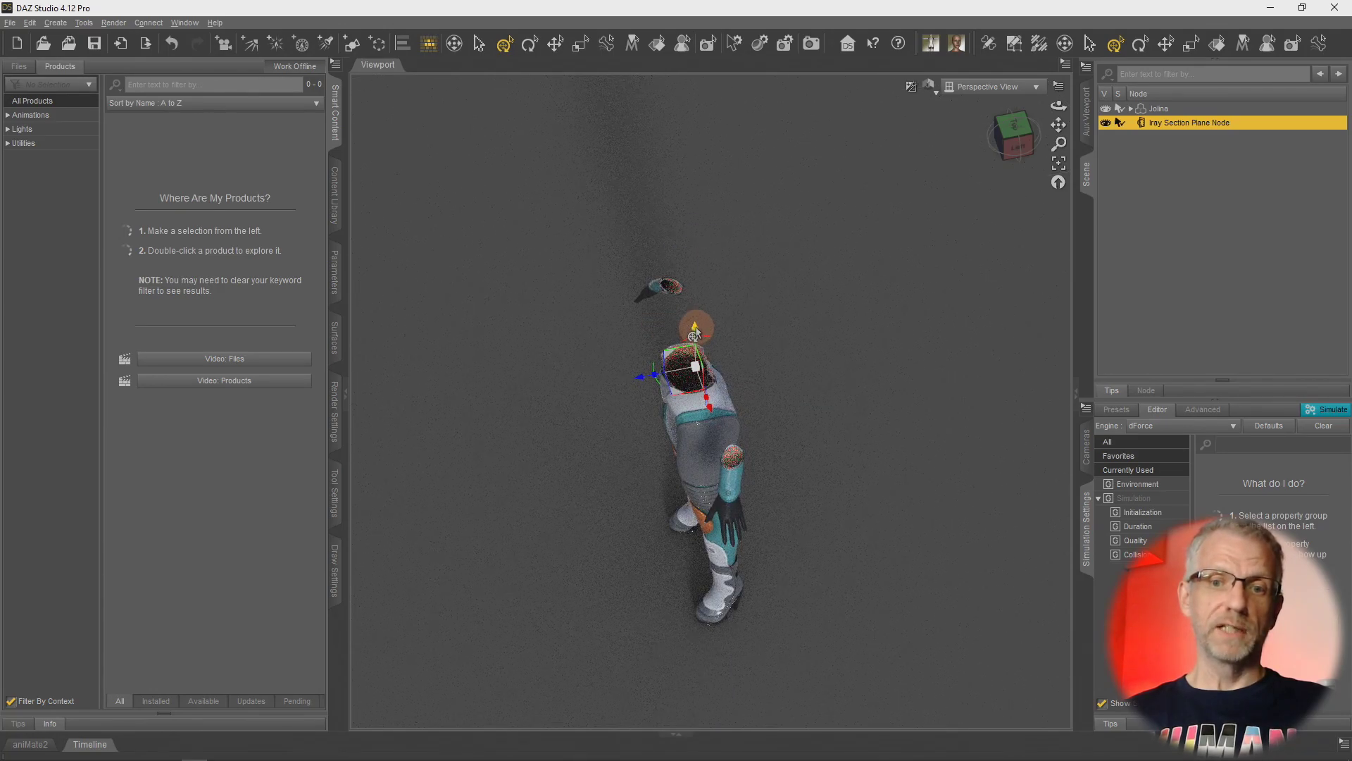
pyautogui.moveTo(695, 328); pyautogui.dragTo(716, 139)
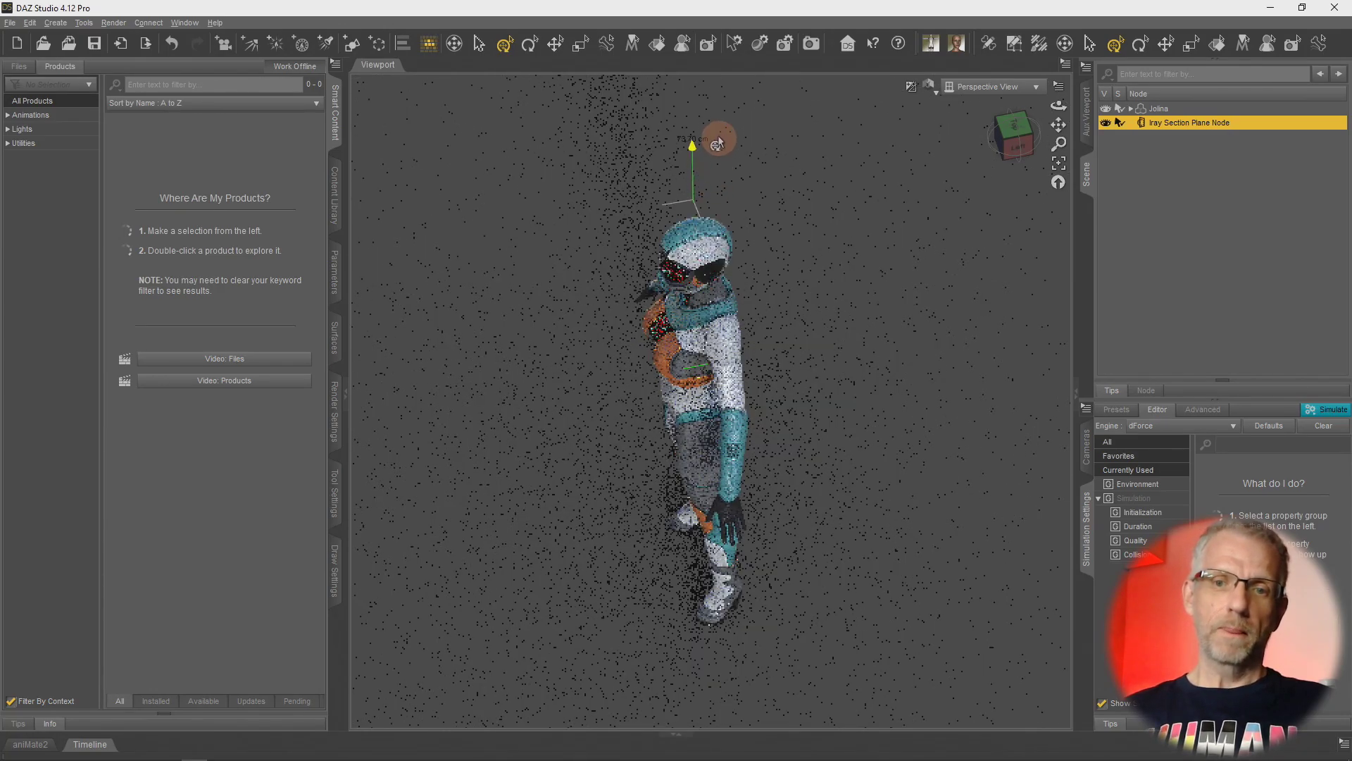
pyautogui.keyDown('alt'); pyautogui.moveTo(720, 270); pyautogui.dragTo(687, 225); pyautogui.keyUp('alt')
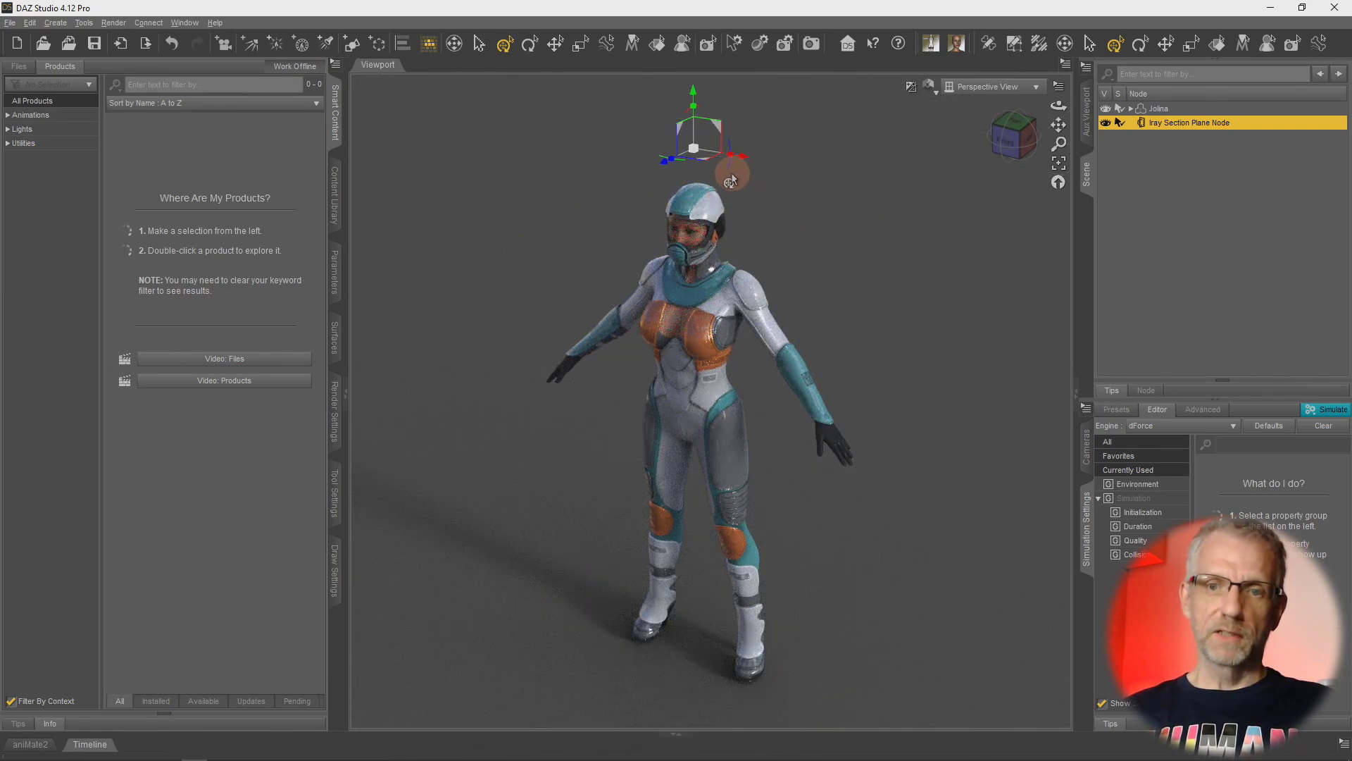
# Step: Rotate the section plane about 95° upright, lower it slightly, and zoom onto the head
pyautogui.moveTo(727, 174); pyautogui.dragTo(748, 221)
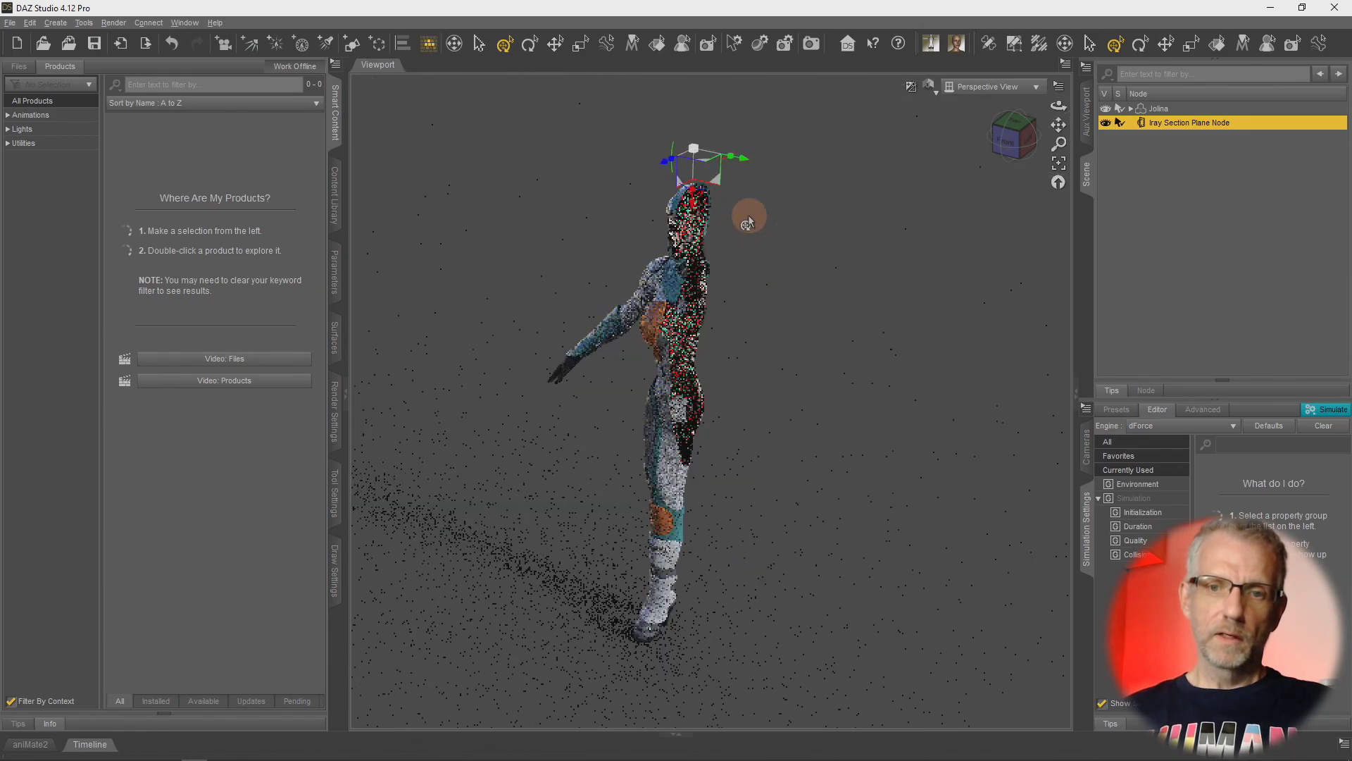
pyautogui.scroll(5, 748, 214)
pyautogui.scroll(5, 748, 196)
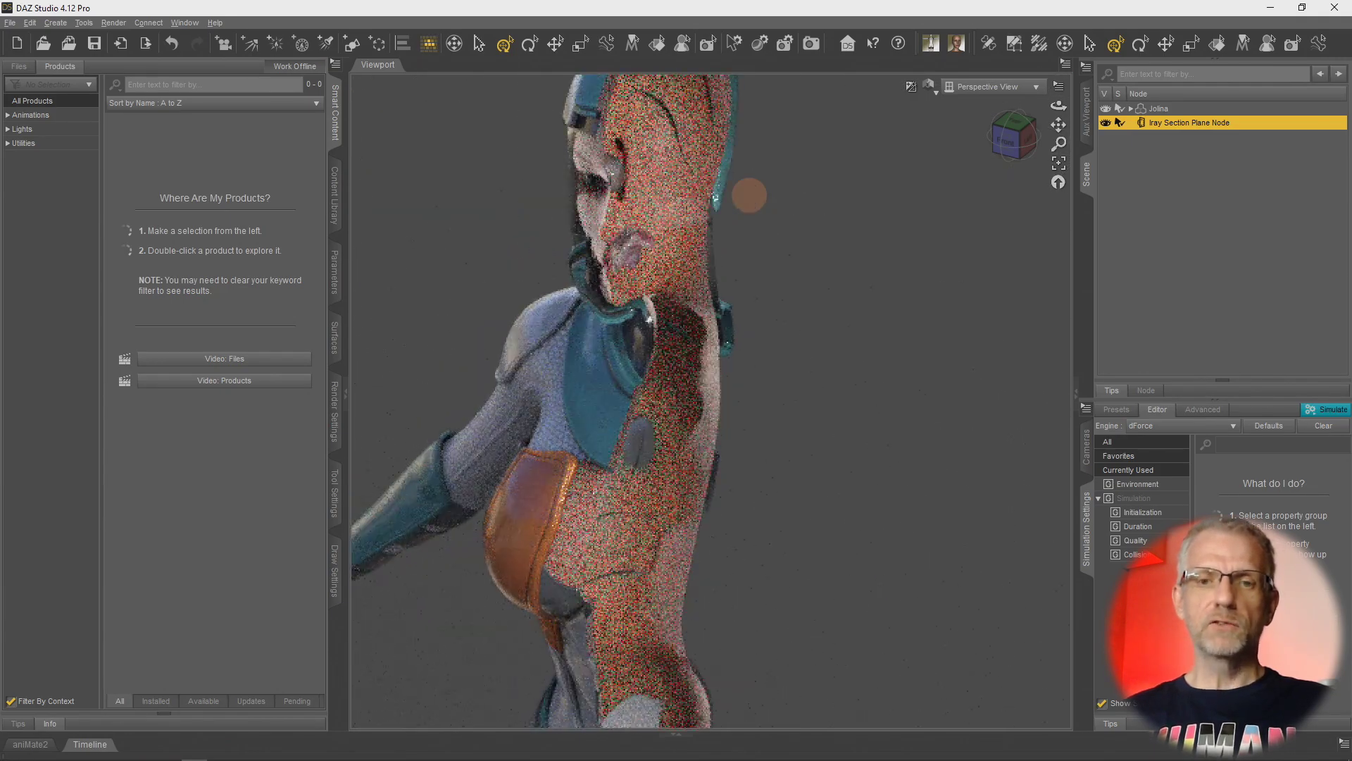
pyautogui.scroll(-5, 748, 201)
pyautogui.moveTo(748, 203); pyautogui.dragTo(756, 301)
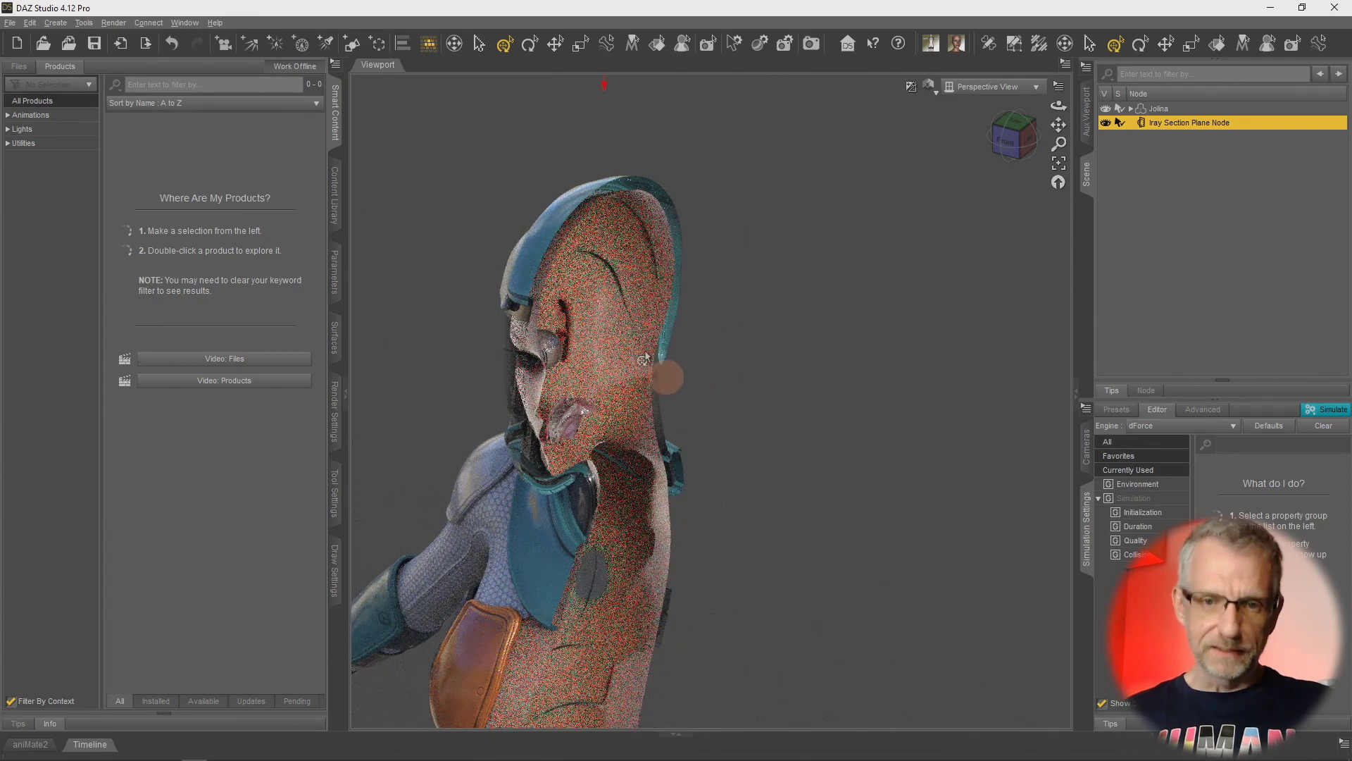
pyautogui.scroll(-5, 642, 304)
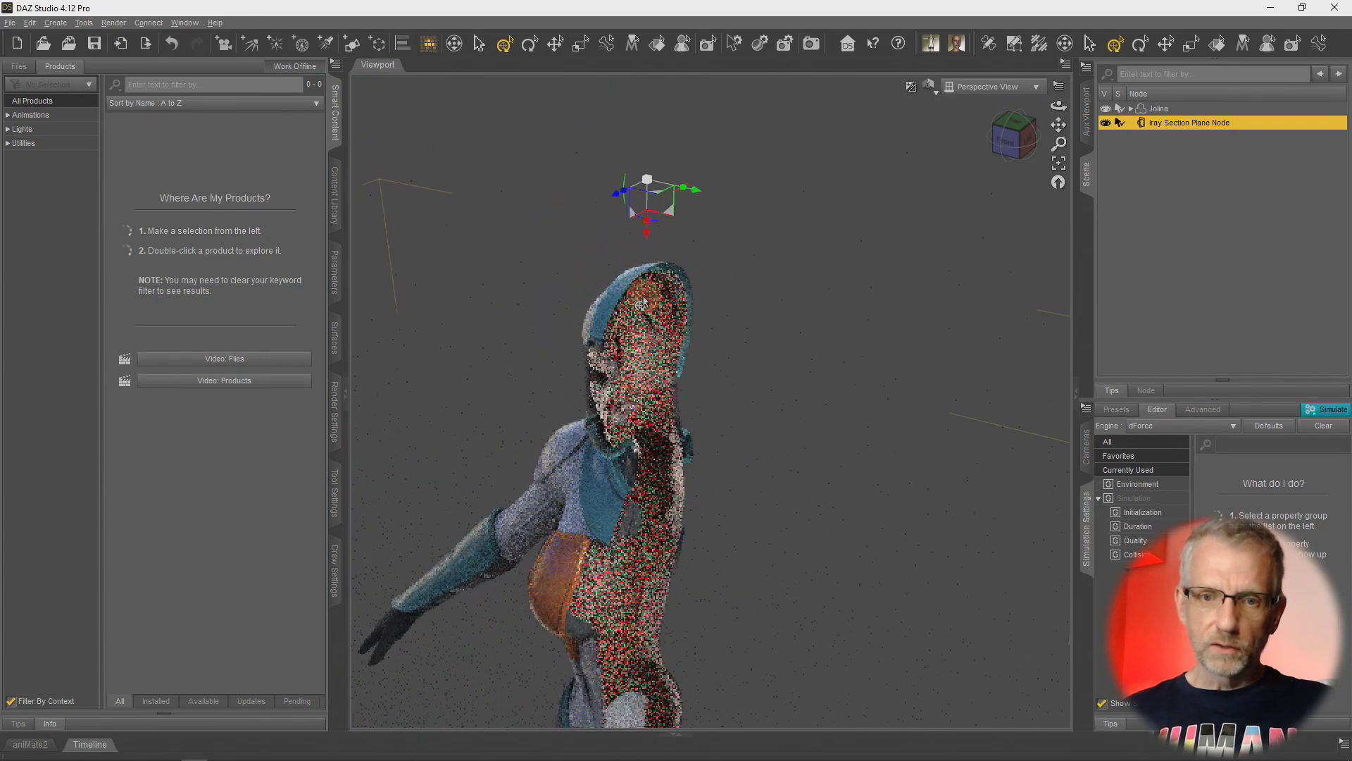
pyautogui.moveTo(655, 245); pyautogui.dragTo(641, 276)
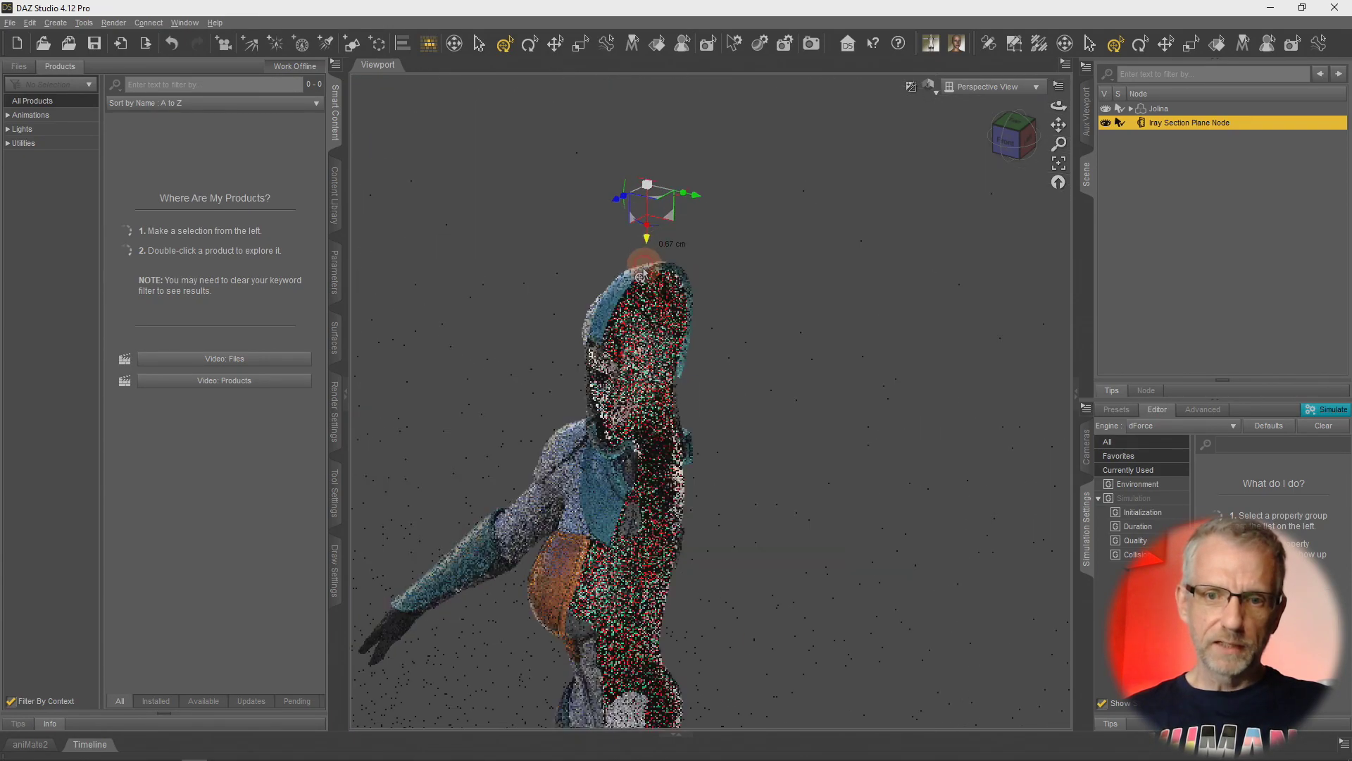
pyautogui.scroll(5, 647, 377)
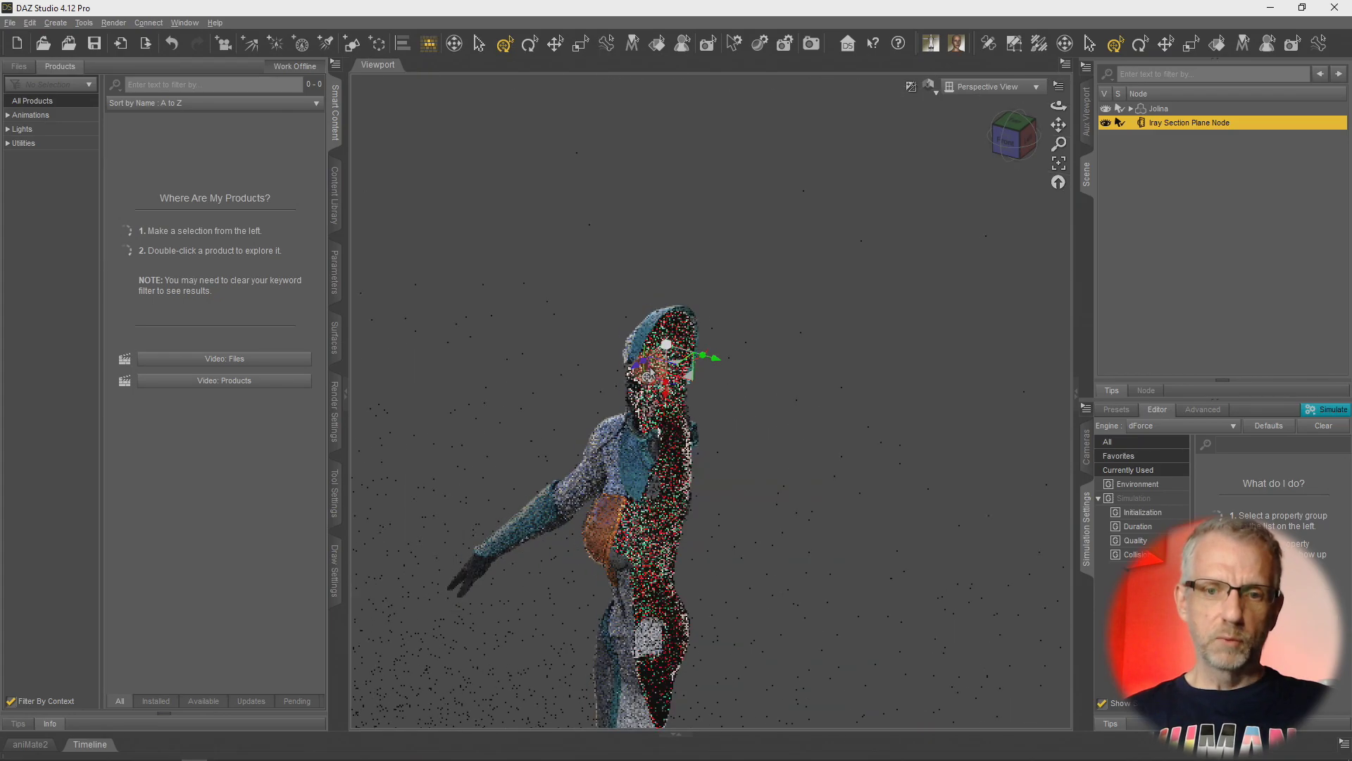
pyautogui.scroll(3, 649, 373)
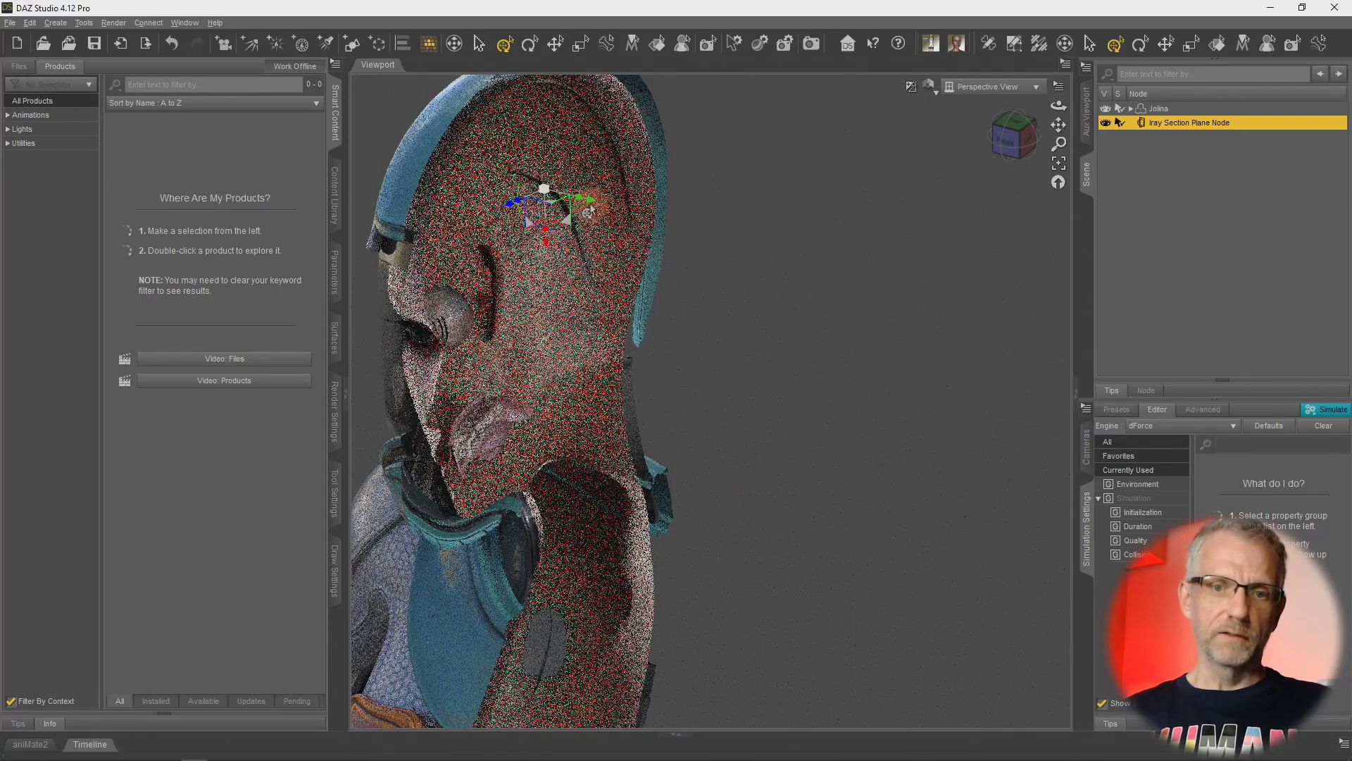
pyautogui.click(593, 210)
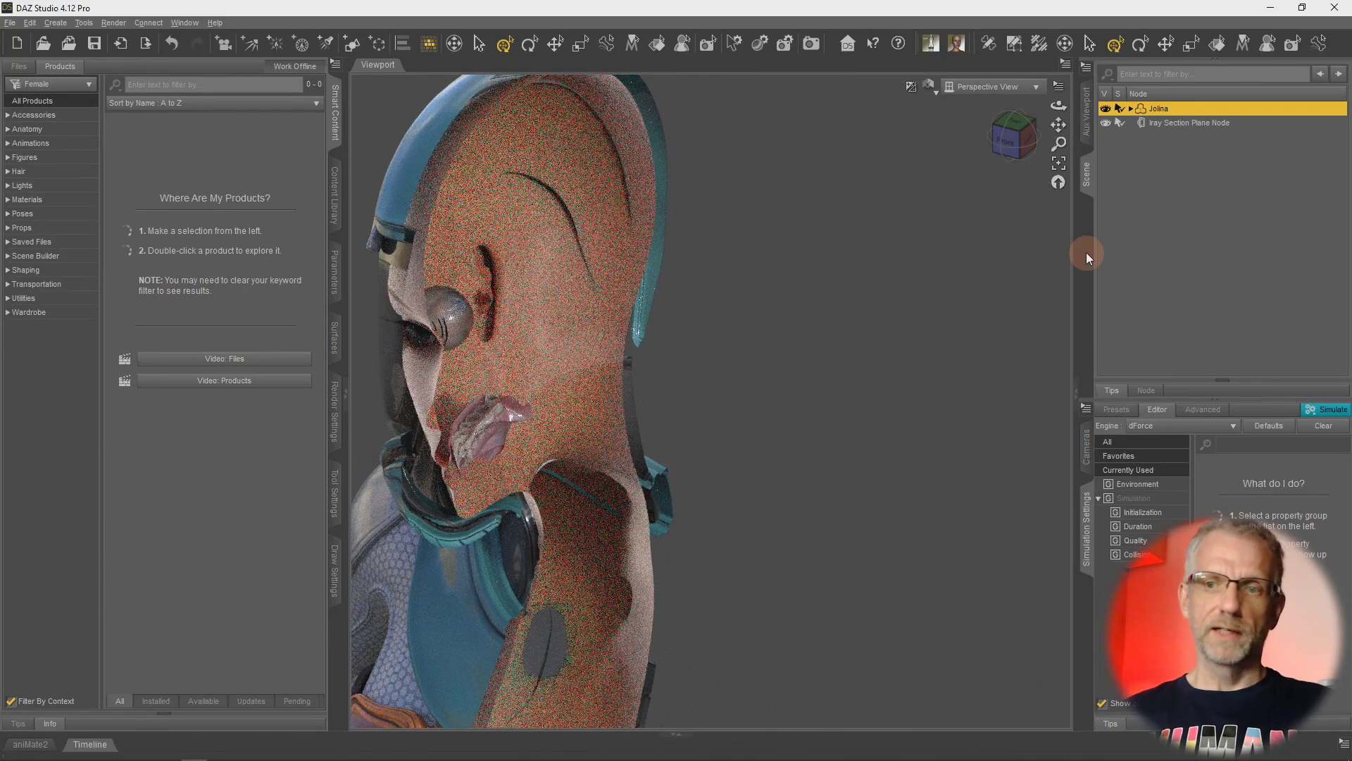
# Step: Reselect the Iray Section Plane Node and slide it sideways across Jolina's head
pyautogui.click(1185, 122)
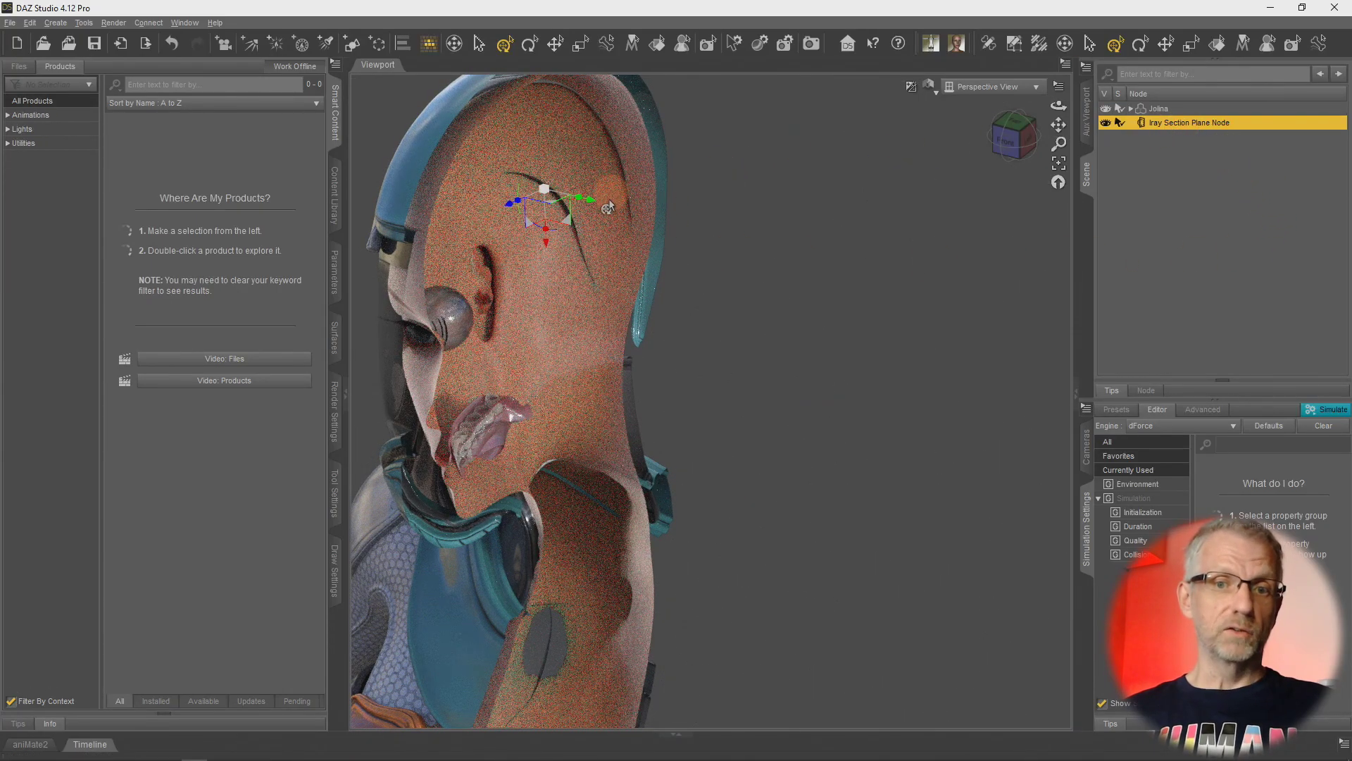
pyautogui.moveTo(588, 209)
pyautogui.mouseDown()
pyautogui.moveTo(770, 240)
pyautogui.moveTo(516, 227)
pyautogui.moveTo(794, 273)
pyautogui.moveTo(832, 290)
pyautogui.moveTo(636, 282)
pyautogui.moveTo(883, 353)
pyautogui.mouseUp()
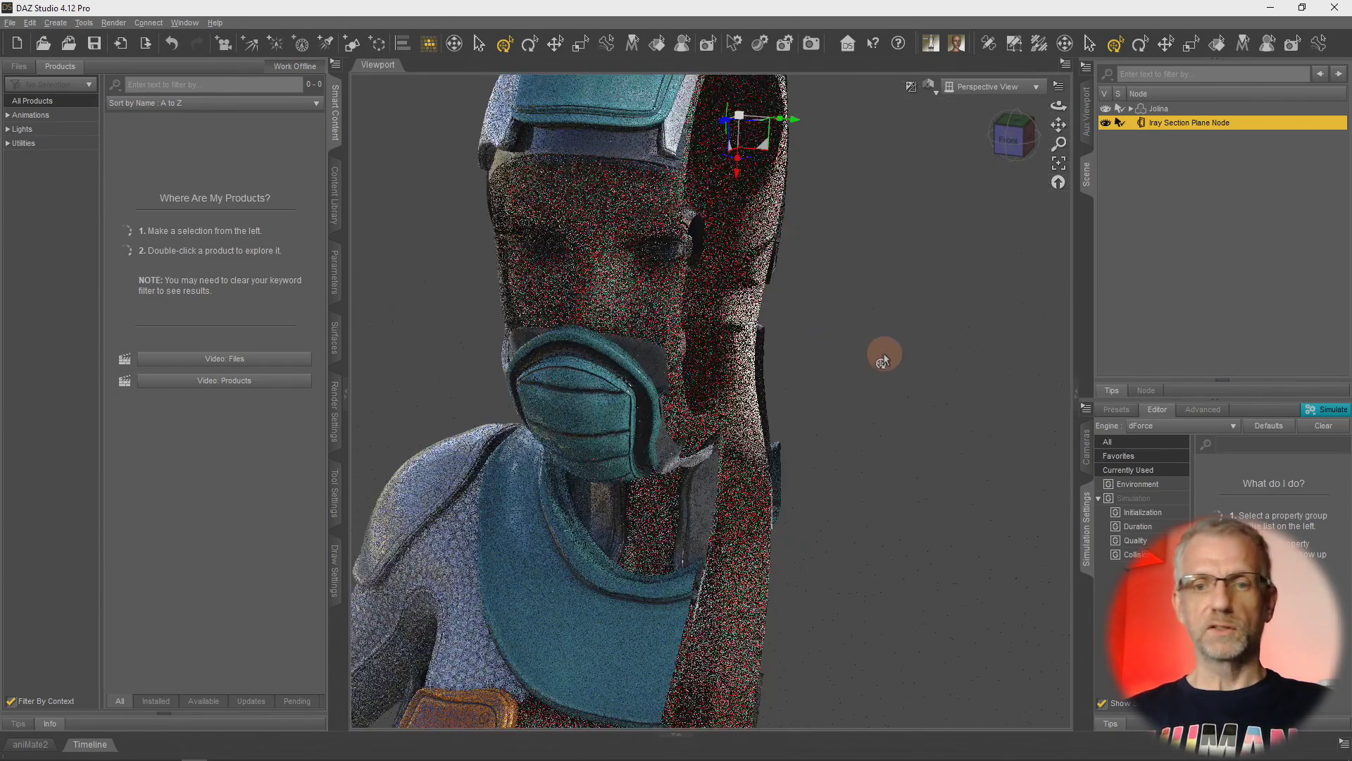
pyautogui.scroll(5, 883, 353)
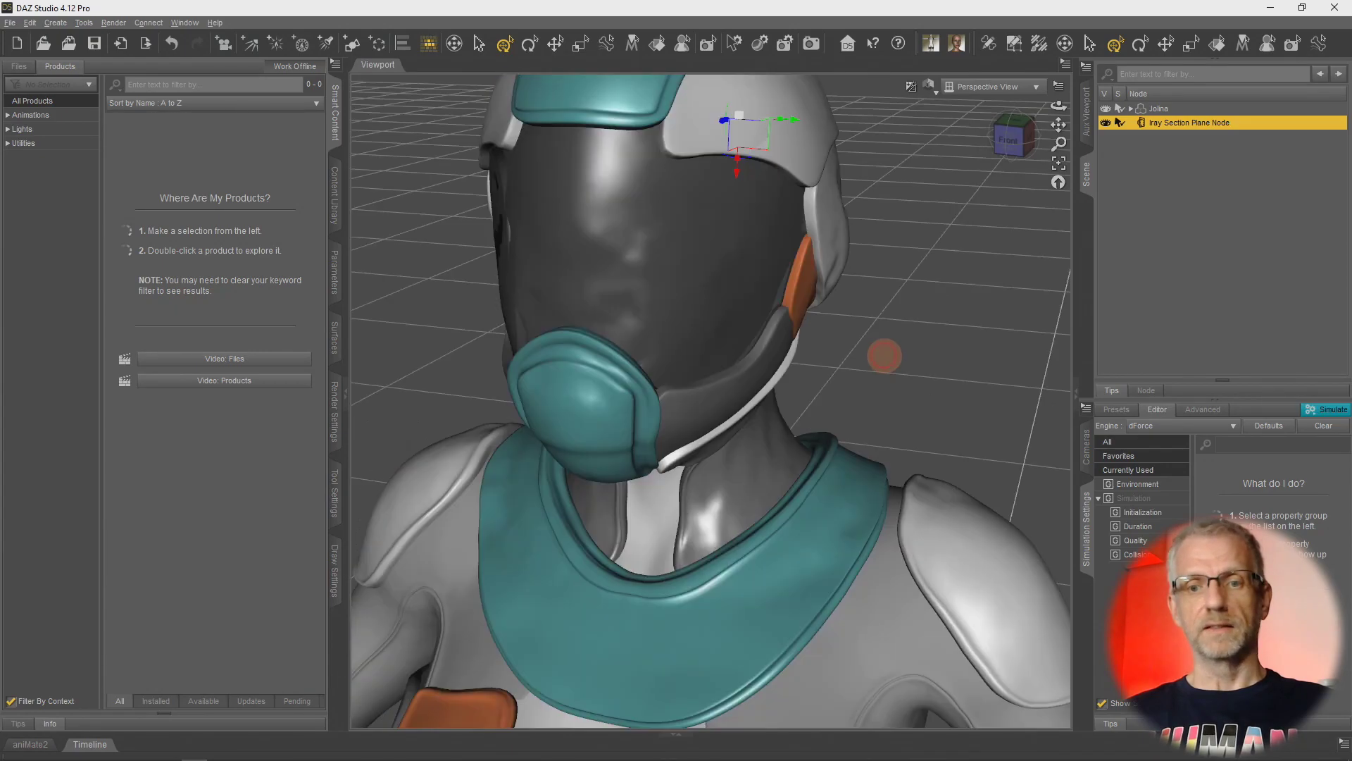
pyautogui.keyDown('alt'); pyautogui.moveTo(883, 352); pyautogui.dragTo(824, 395); pyautogui.keyUp('alt')
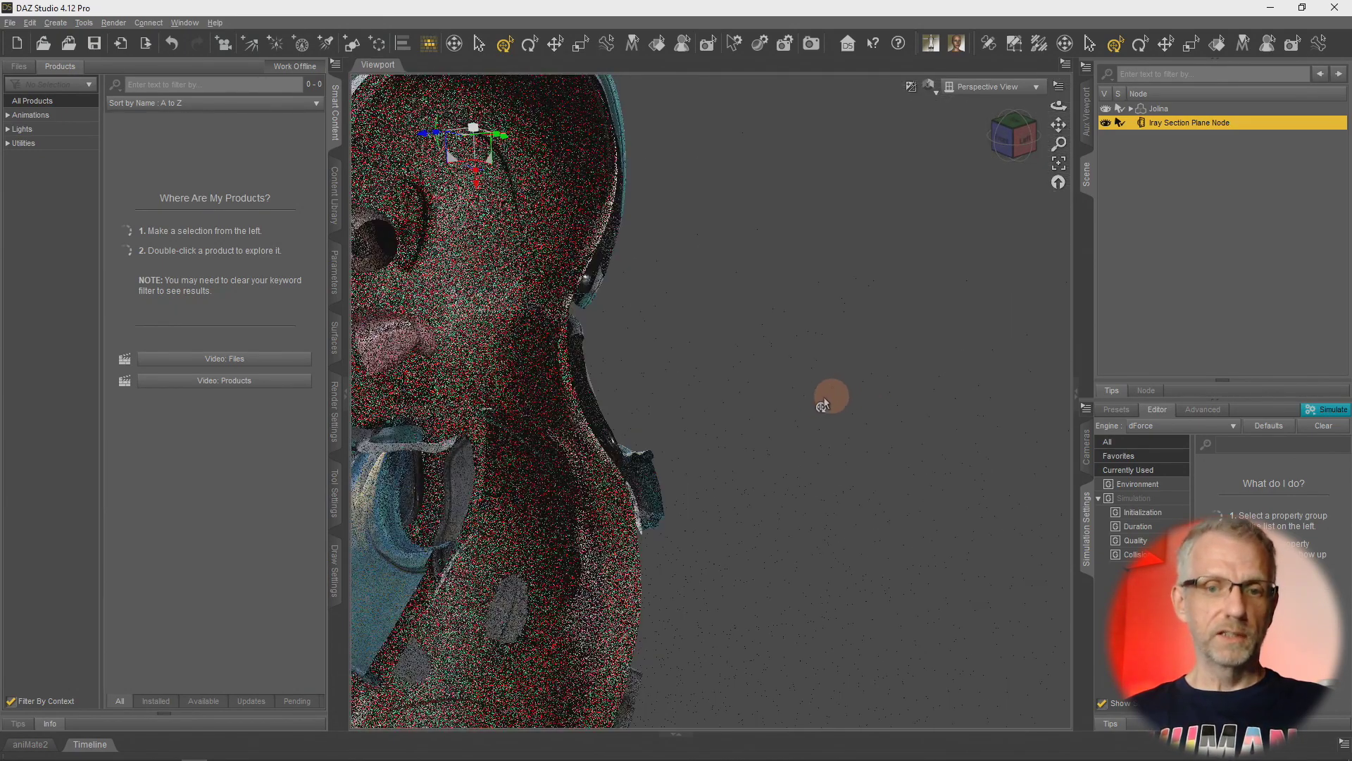
pyautogui.moveTo(655, 368)
pyautogui.keyDown('alt'); pyautogui.mouseDown()
pyautogui.moveTo(739, 403)
pyautogui.moveTo(742, 386)
pyautogui.moveTo(866, 377)
pyautogui.mouseUp(); pyautogui.keyUp('alt')
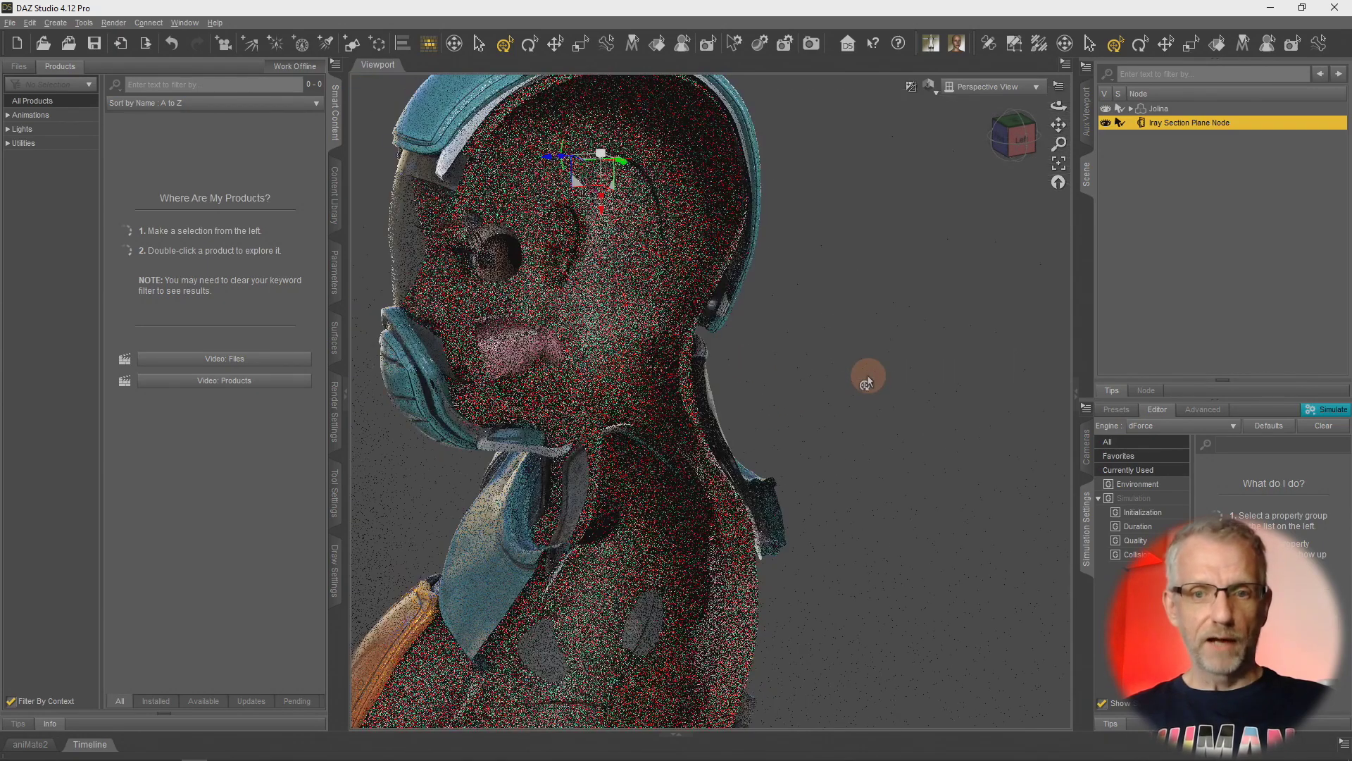